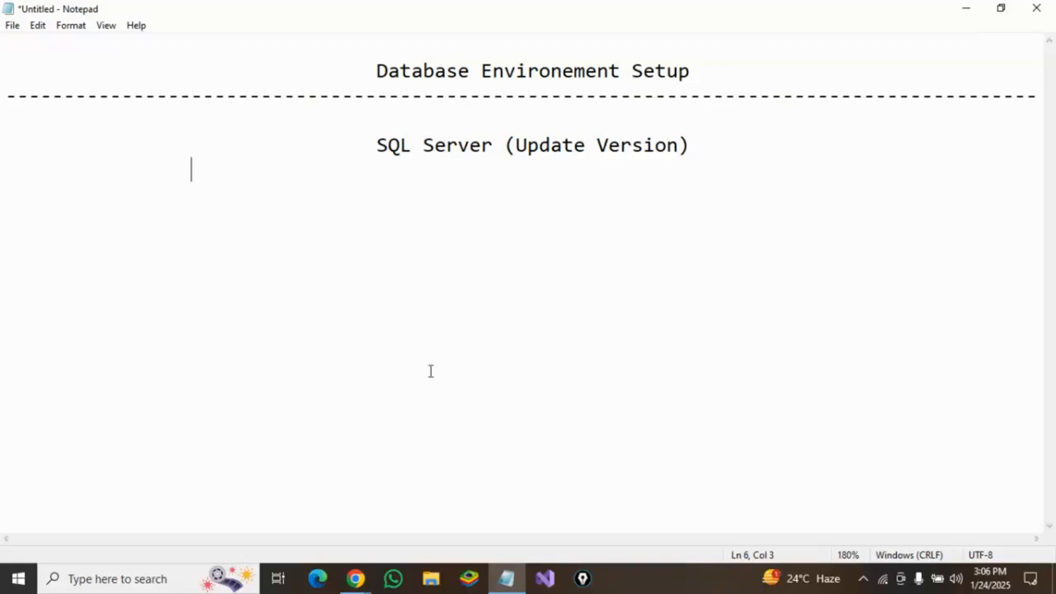
- Switch to Chrome, search the web for "sql server download" and open Microsoft's SQL Server Downloads page
mouse_move(356, 583)
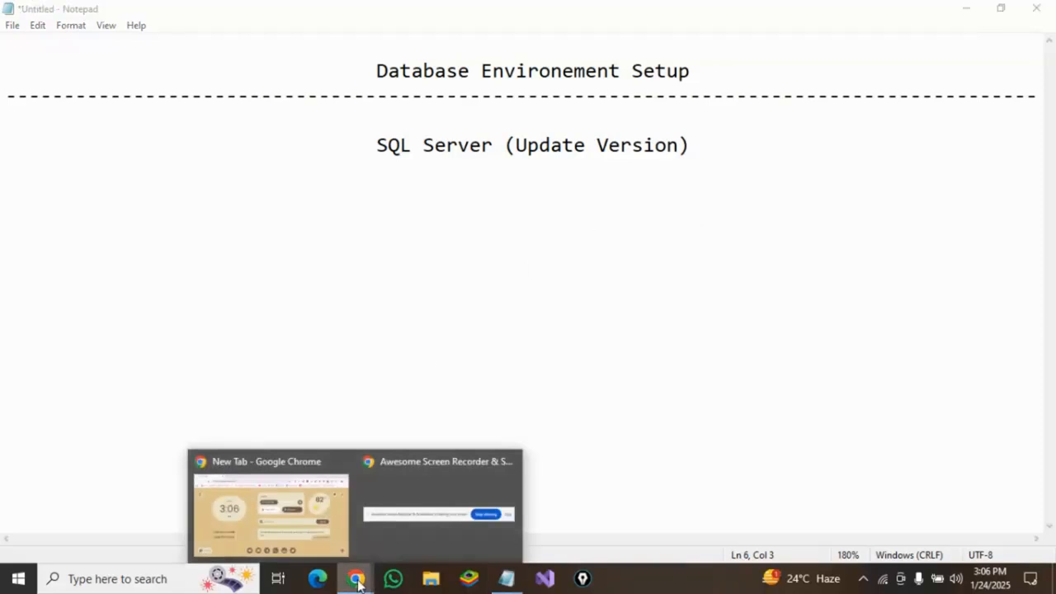
click(289, 511)
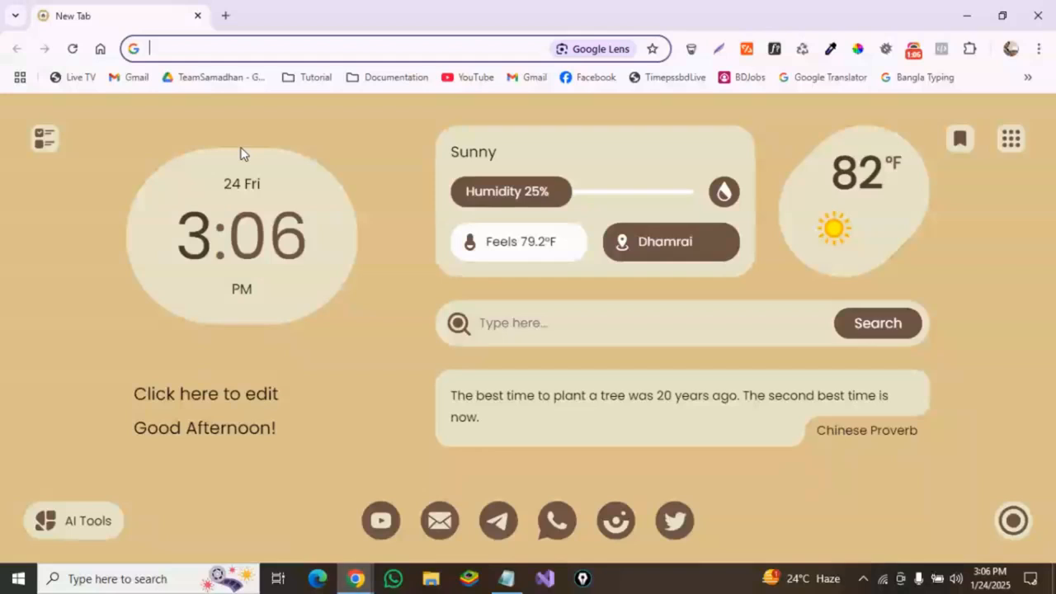
click(211, 48)
text(sql)
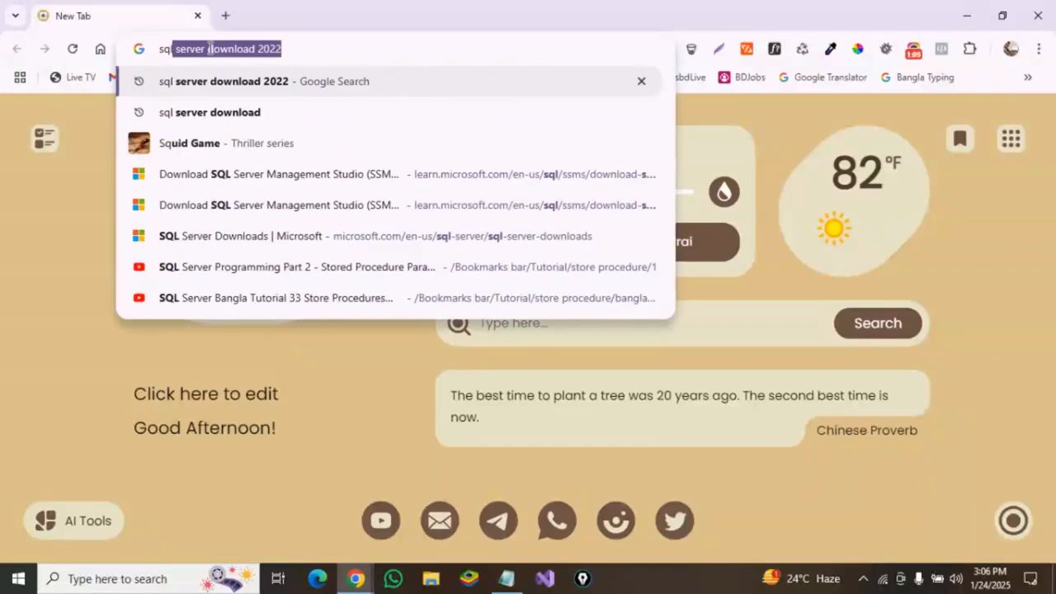
text( server)
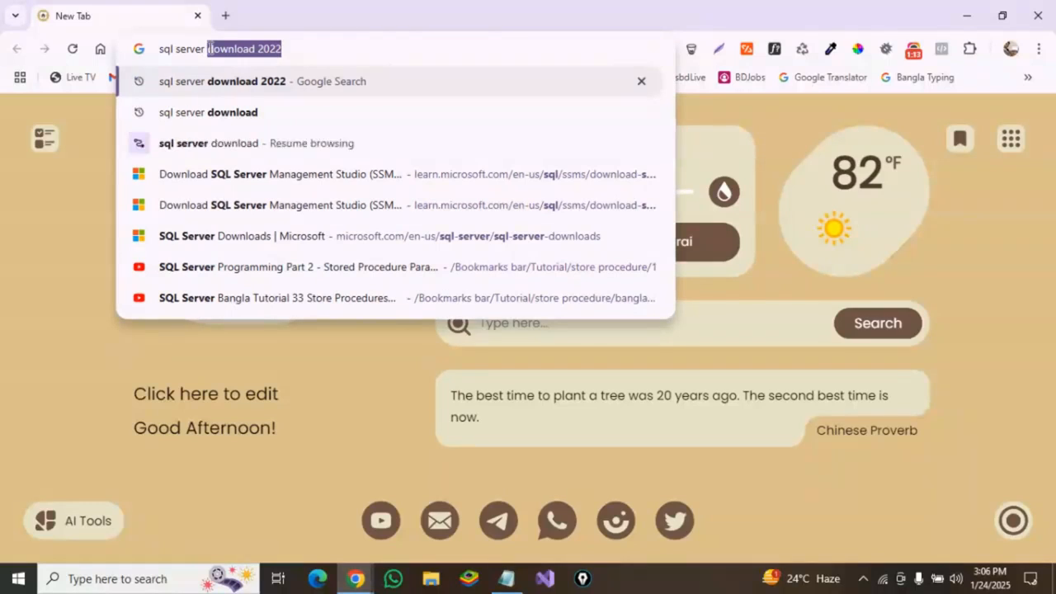
key(End)
key(BackSpace)
key(BackSpace)
key(BackSpace)
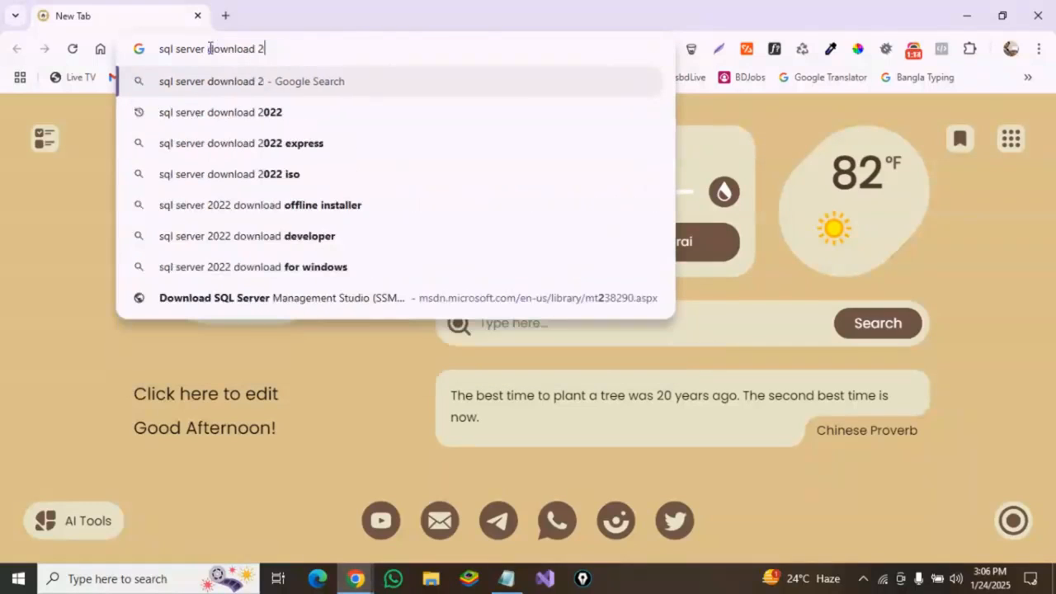
key(BackSpace)
key(BackSpace)
key(Return)
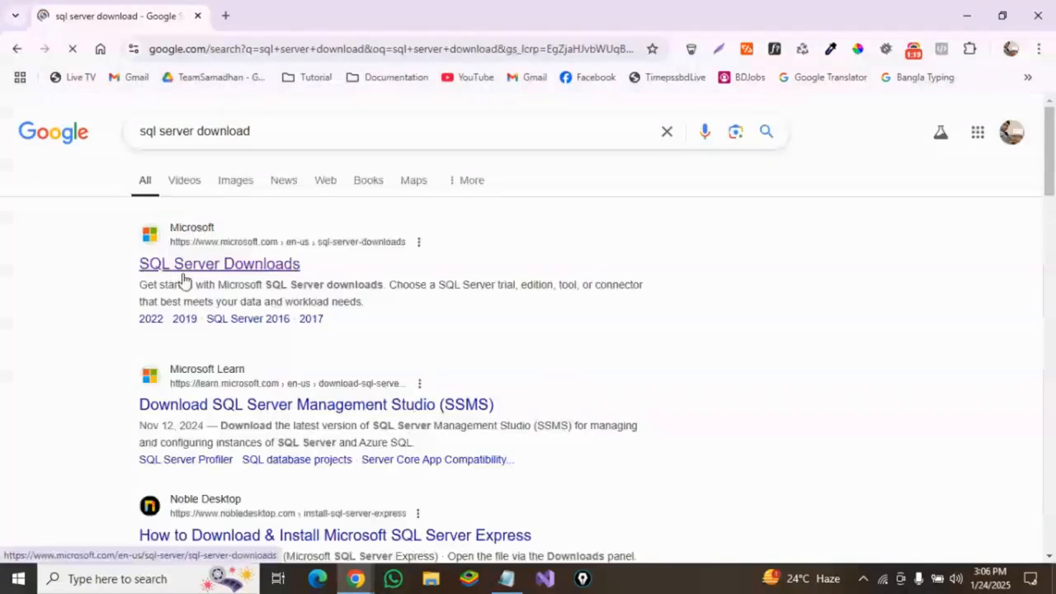
click(234, 271)
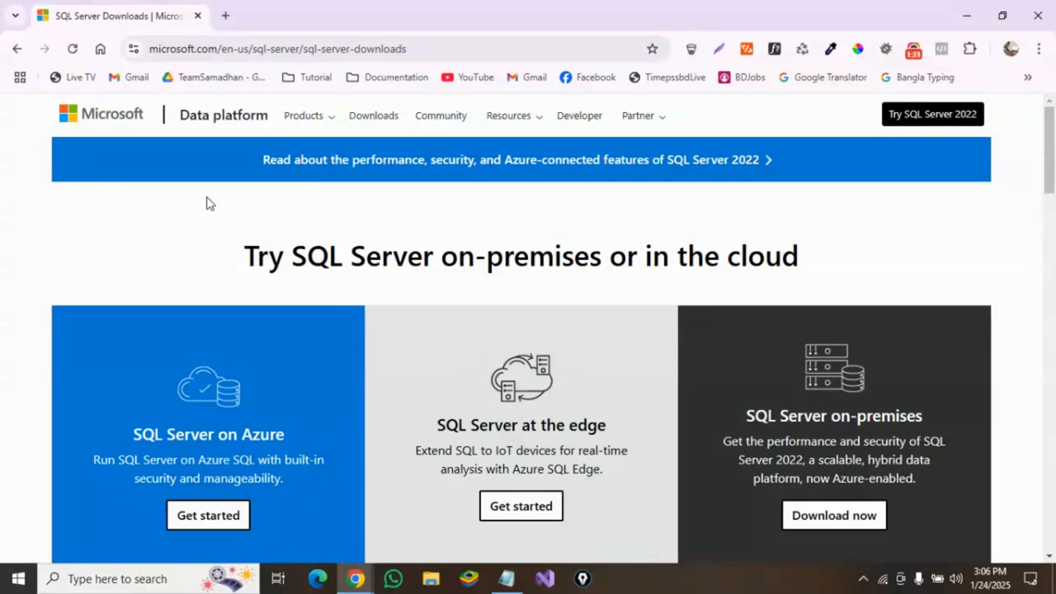
- Download the free SQL Server 2022 Express edition, saving it as SQL2022-SSEI-Expr in the Vedio for Programming ATOZ folder
scroll(415, 225, down, 1)
scroll(419, 226, down, 2)
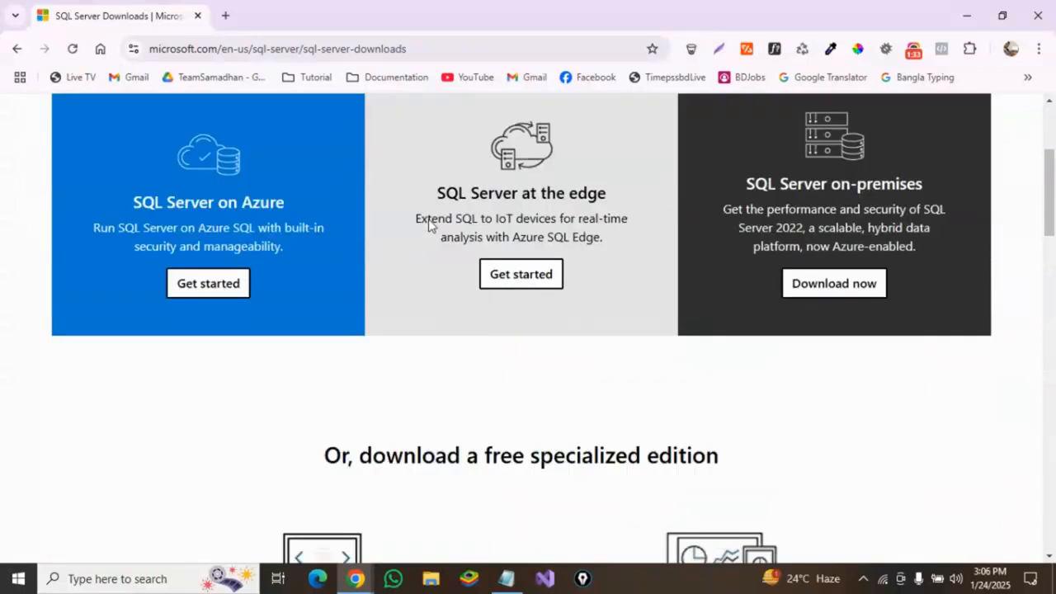
scroll(429, 225, down, 3)
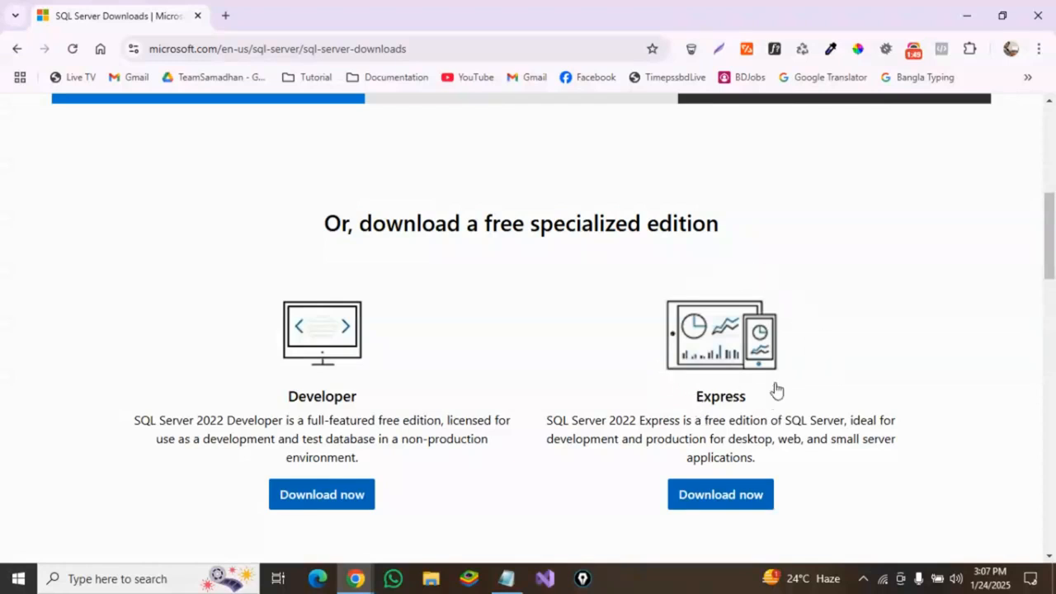
scroll(782, 366, down, 1)
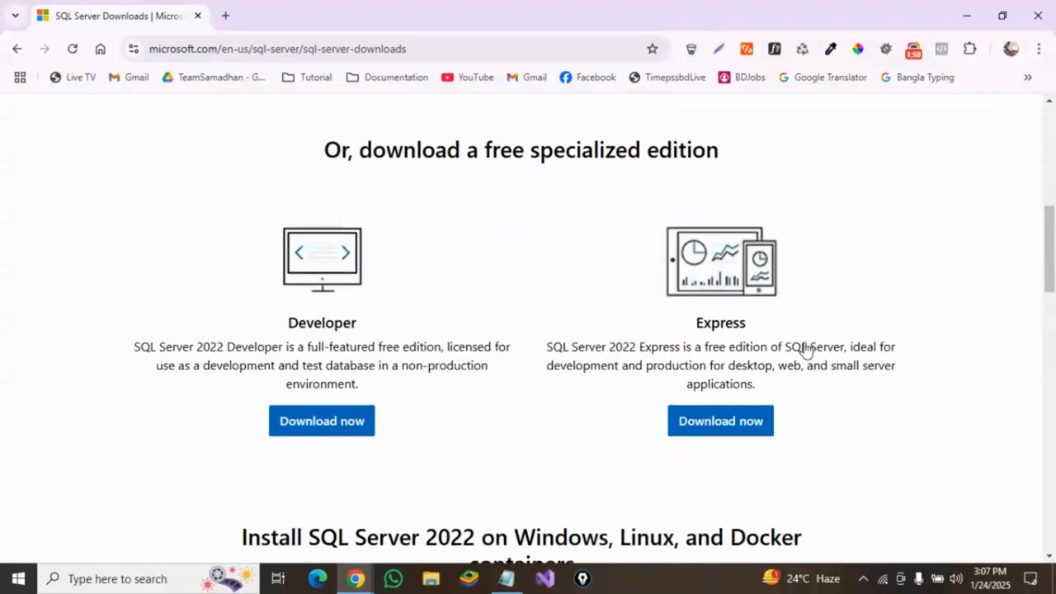
click(729, 420)
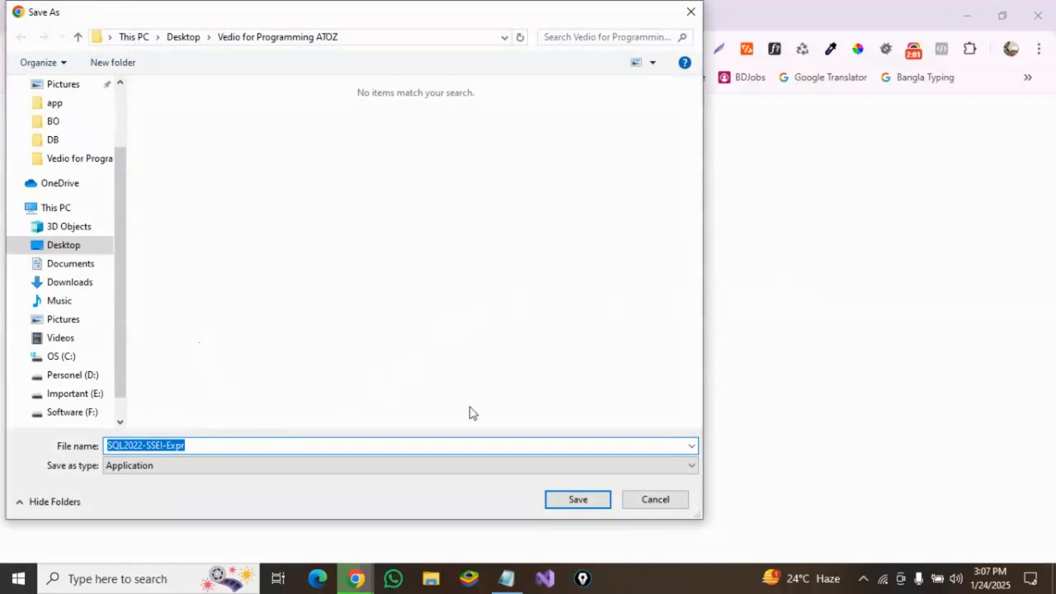
click(579, 500)
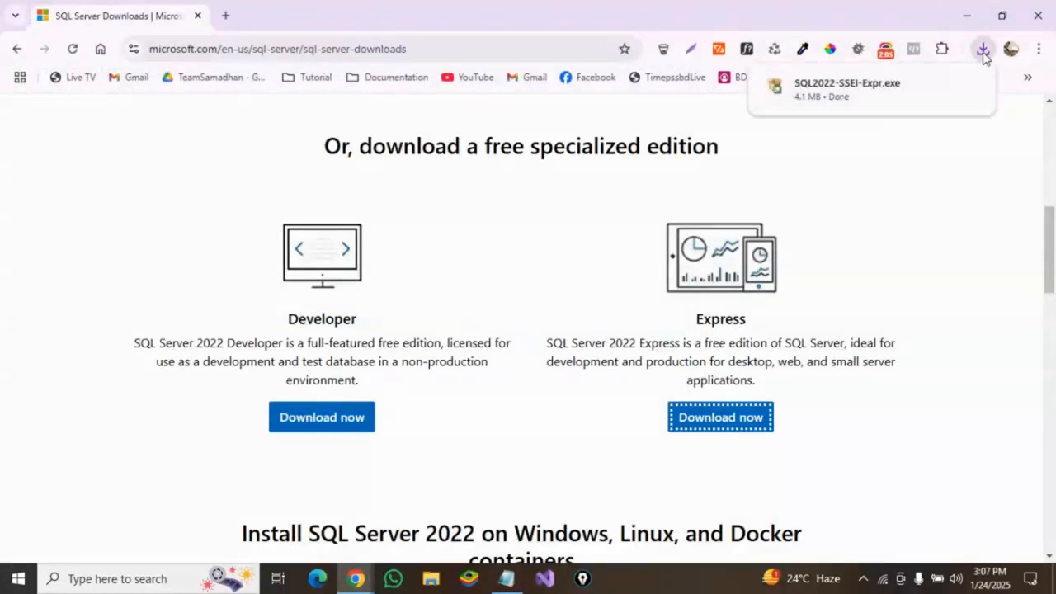
- Run the downloaded SQL2022-SSEI-Expr.exe, accept the license terms and install Express Edition to C:\Program Files\Microsoft SQL Server
click(825, 90)
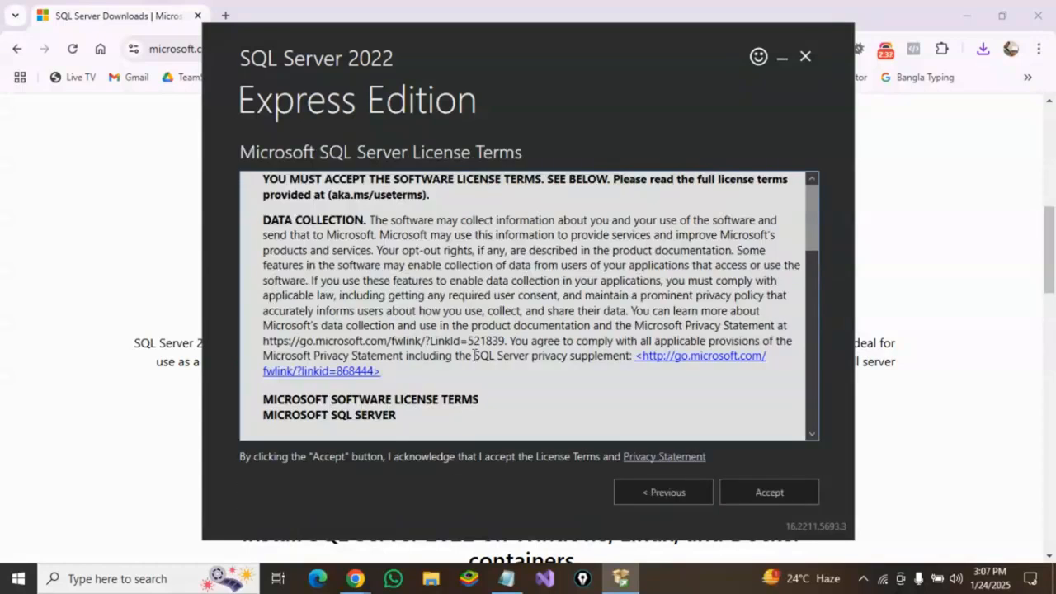
scroll(490, 348, down, 10)
scroll(490, 348, down, 6)
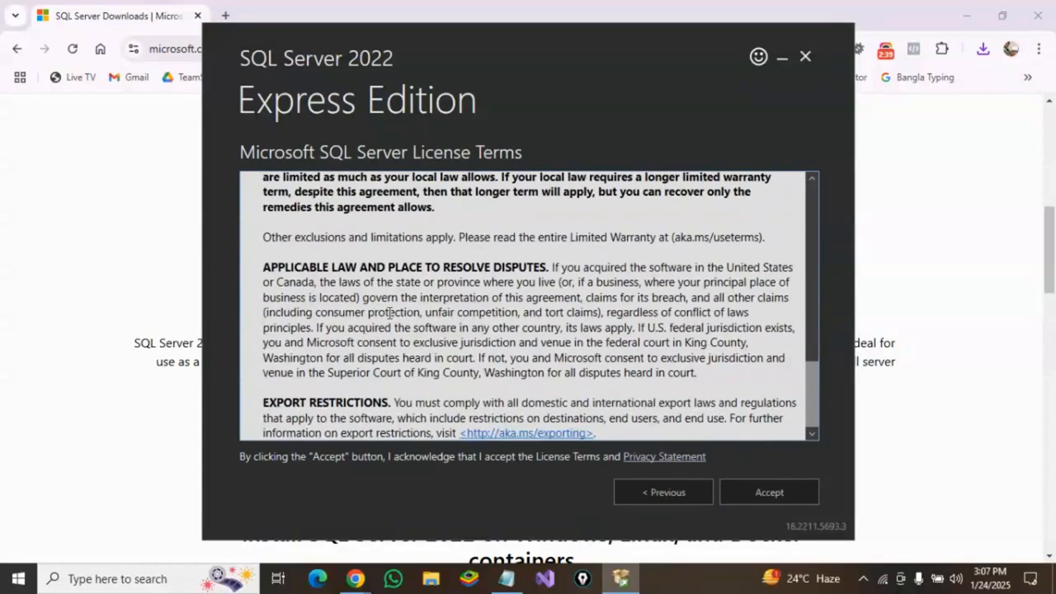
click(741, 493)
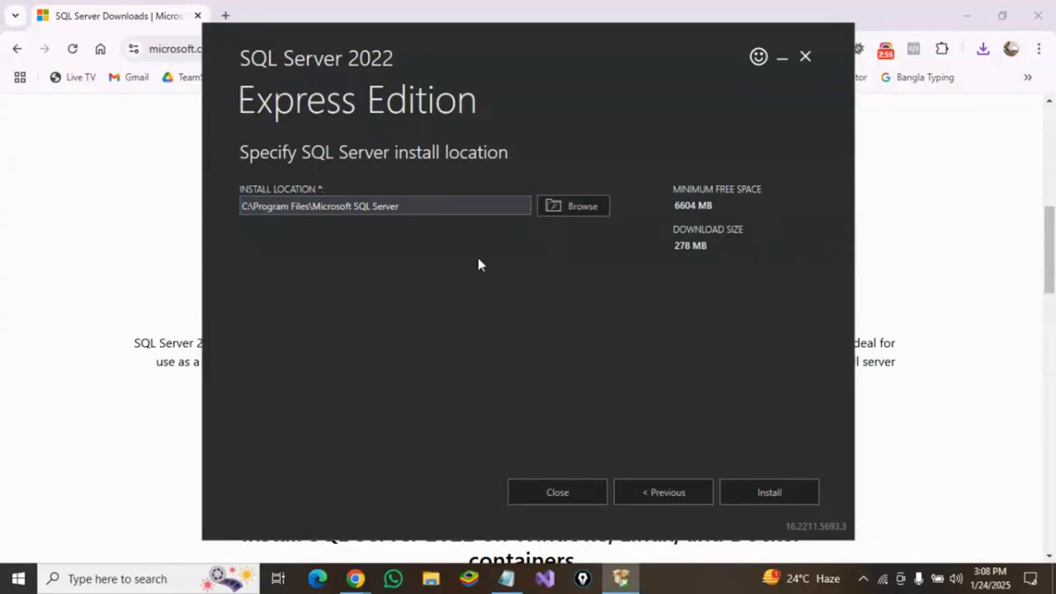
click(765, 494)
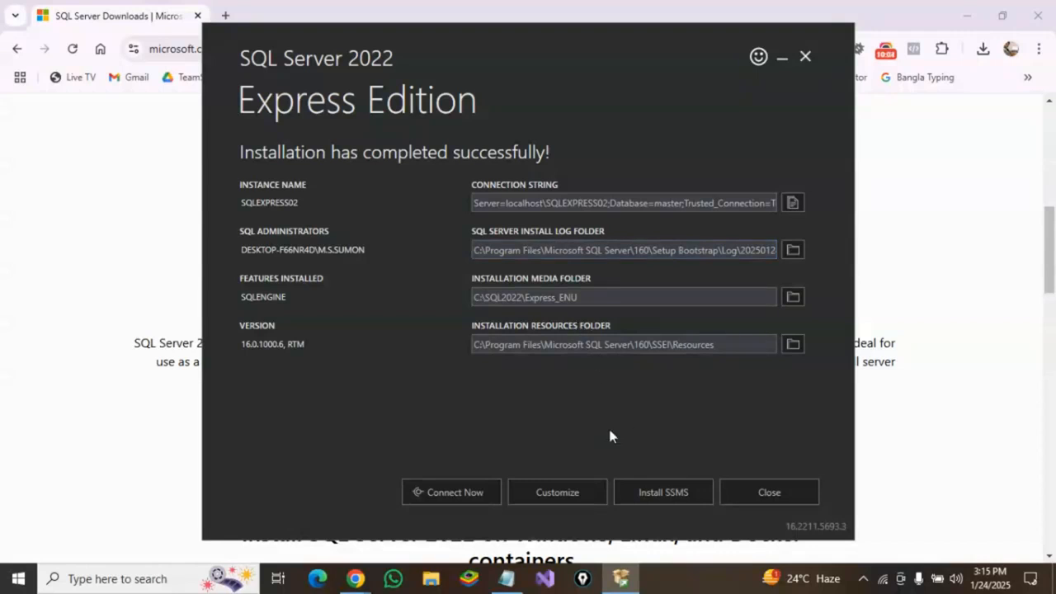
- Open the SQL Server Management Studio download page from the installer and go to its Download SSMS section
click(656, 487)
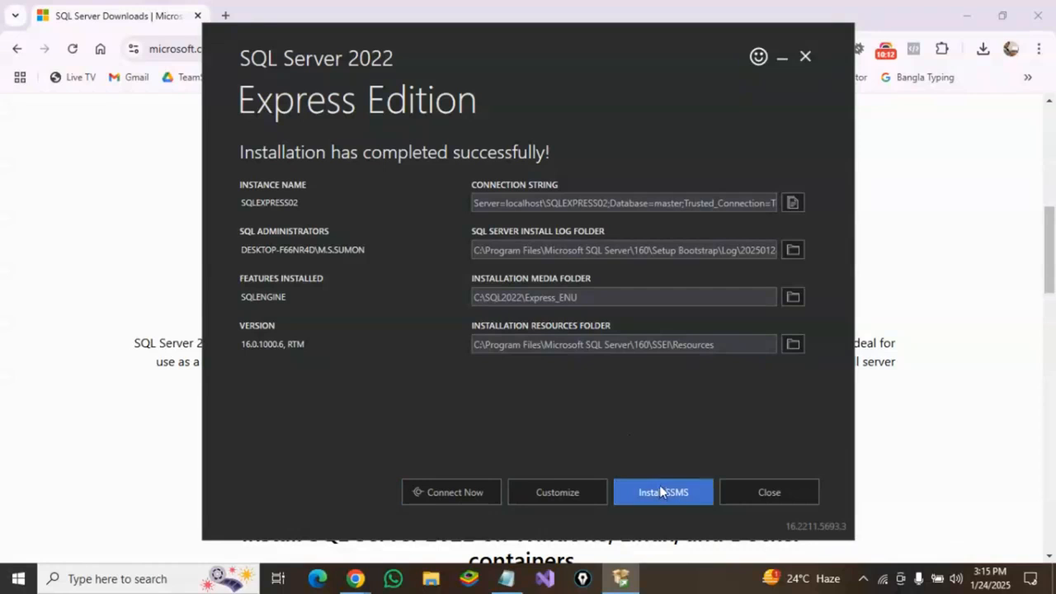
click(659, 489)
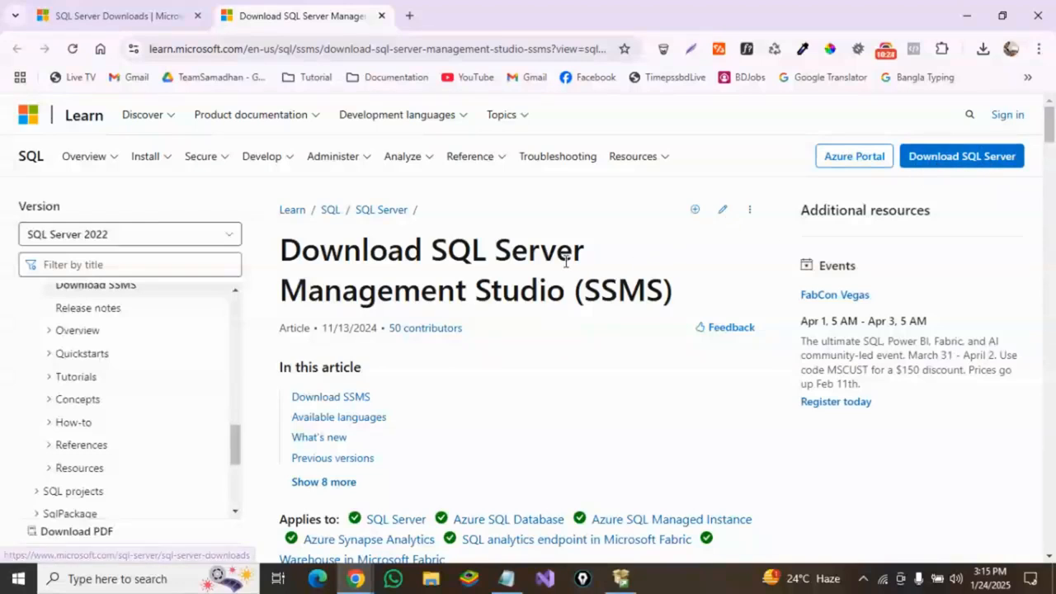
scroll(570, 266, down, 1)
scroll(566, 266, down, 6)
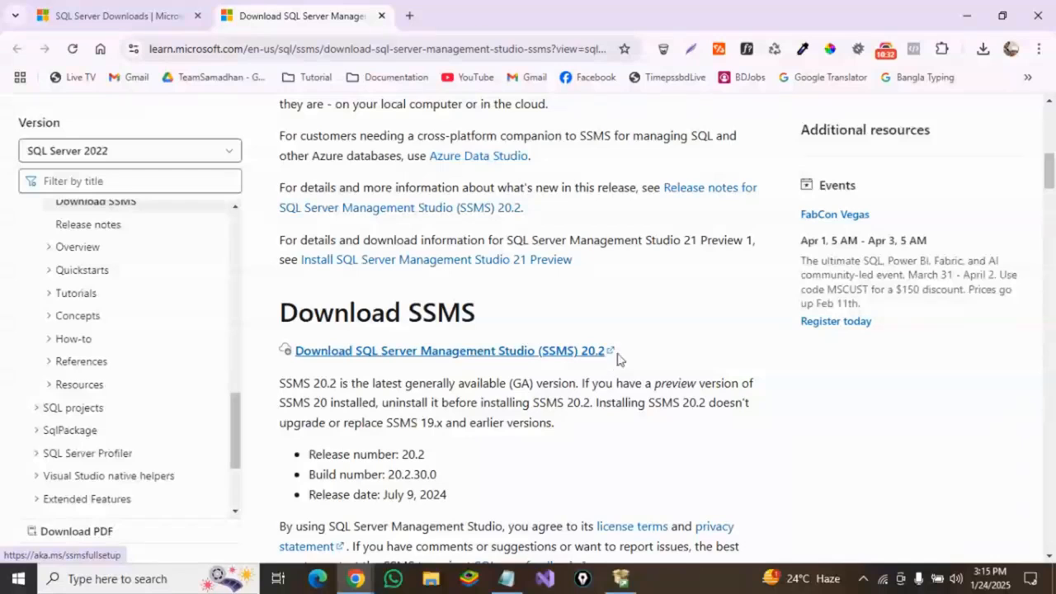
- Examine the SSMS 20.2 release details, installation notes and available languages on the download page
scroll(626, 359, down, 1)
scroll(626, 359, down, 1)
scroll(626, 359, up, 2)
scroll(625, 359, down, 6)
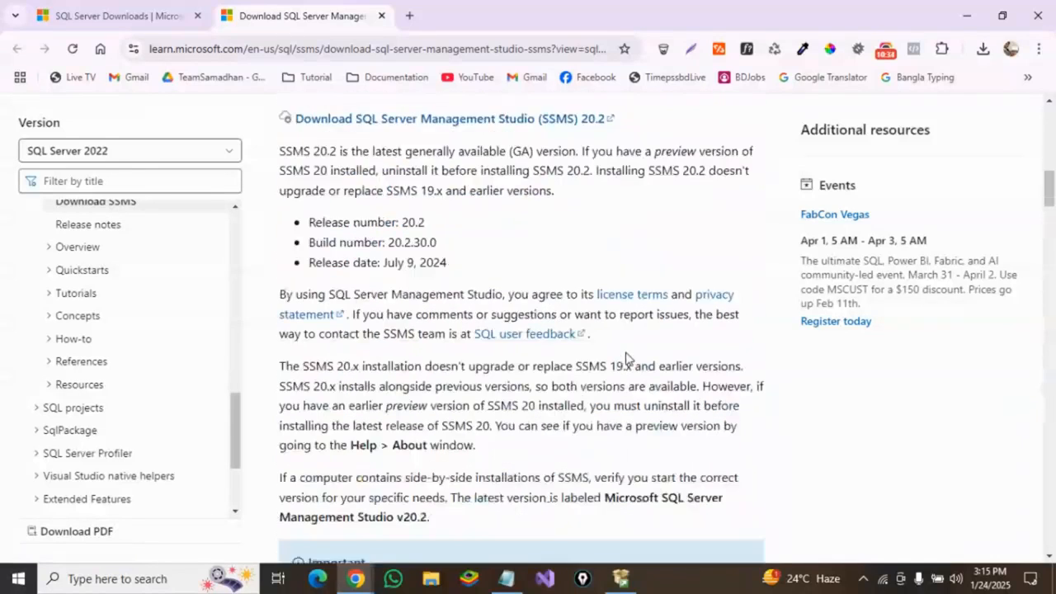
scroll(505, 356, down, 7)
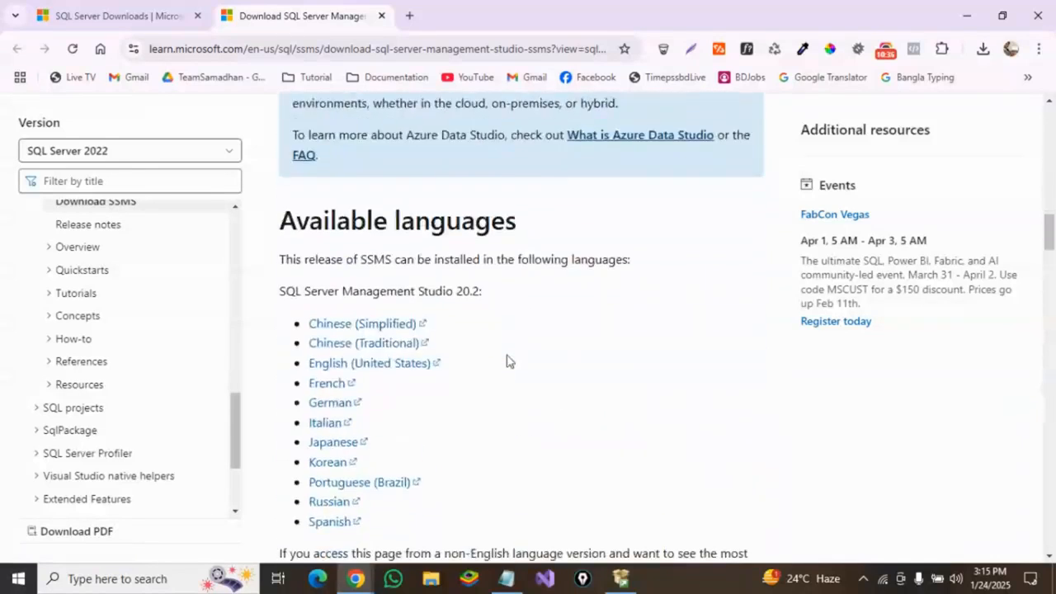
scroll(507, 354, down, 2)
scroll(503, 359, up, 4)
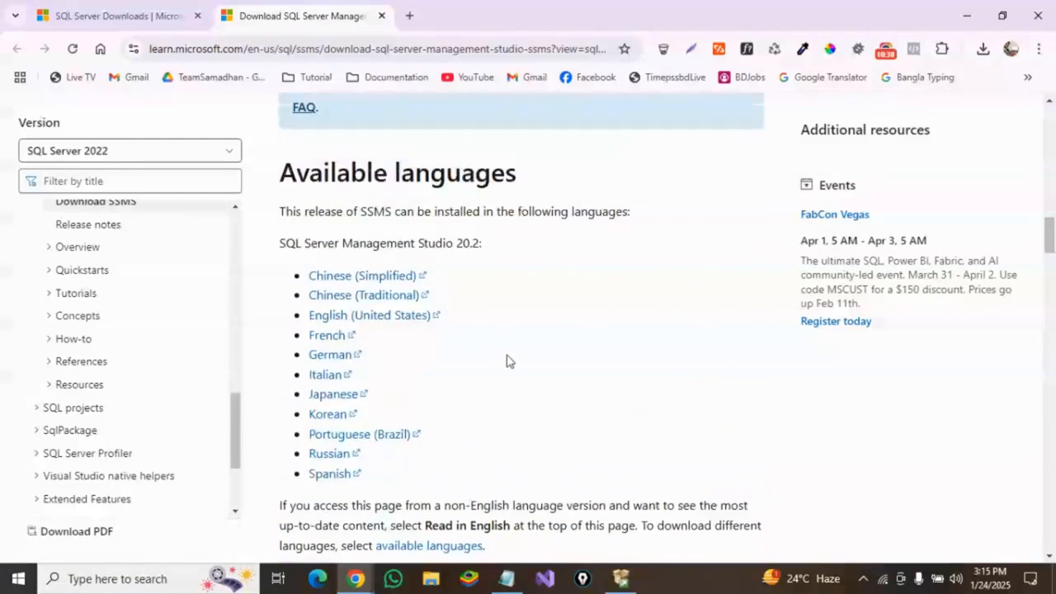
scroll(499, 362, up, 5)
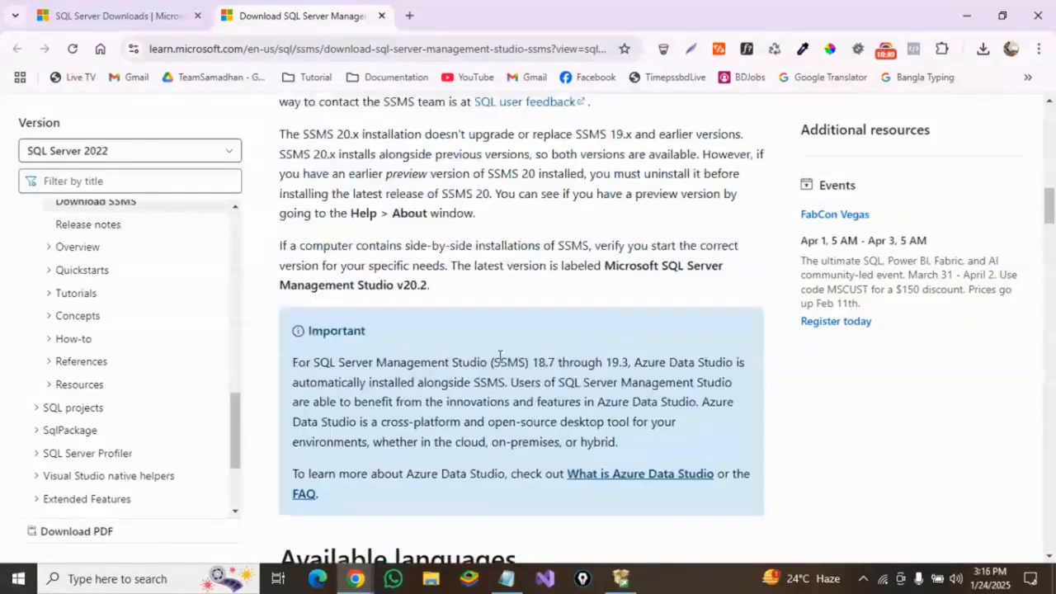
scroll(499, 356, up, 4)
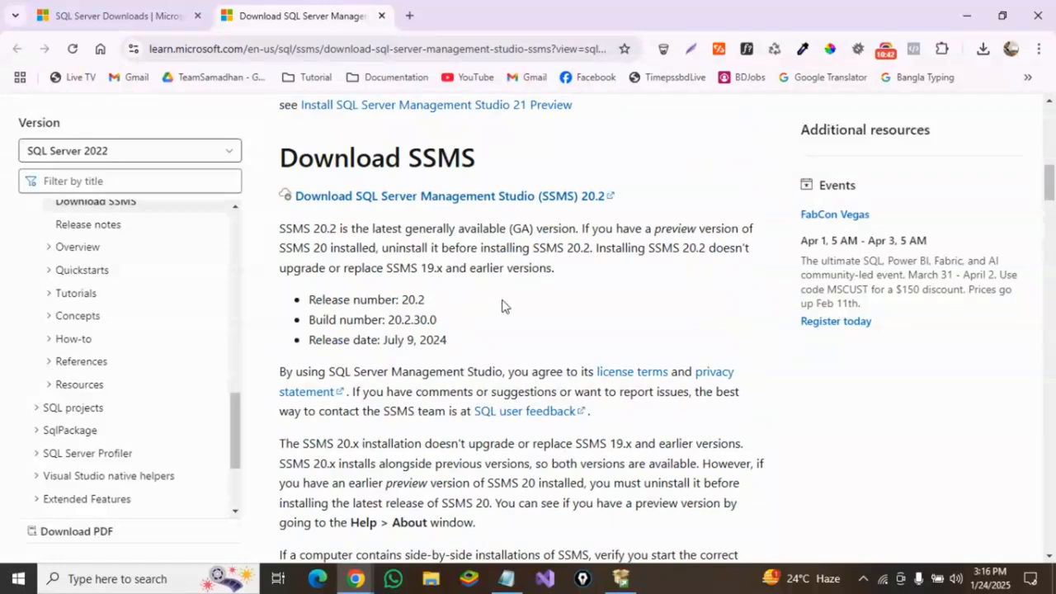
scroll(505, 305, up, 2)
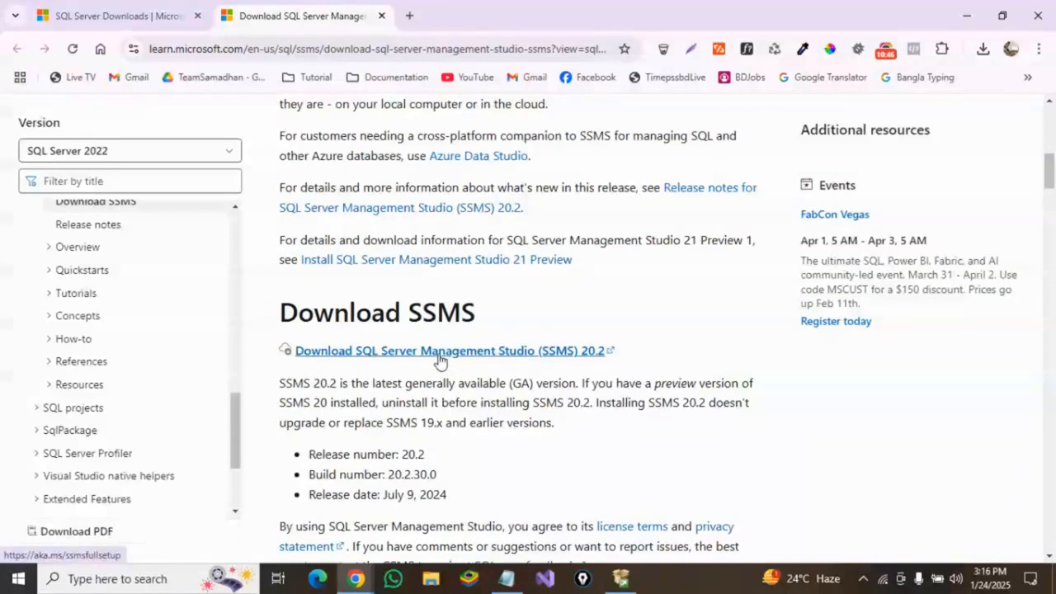
- Download SQL Server Management Studio 20.2, saving it as SSMS-Setup-ENU in the Vedio for Programming ATOZ folder, and check the download's progress
click(373, 352)
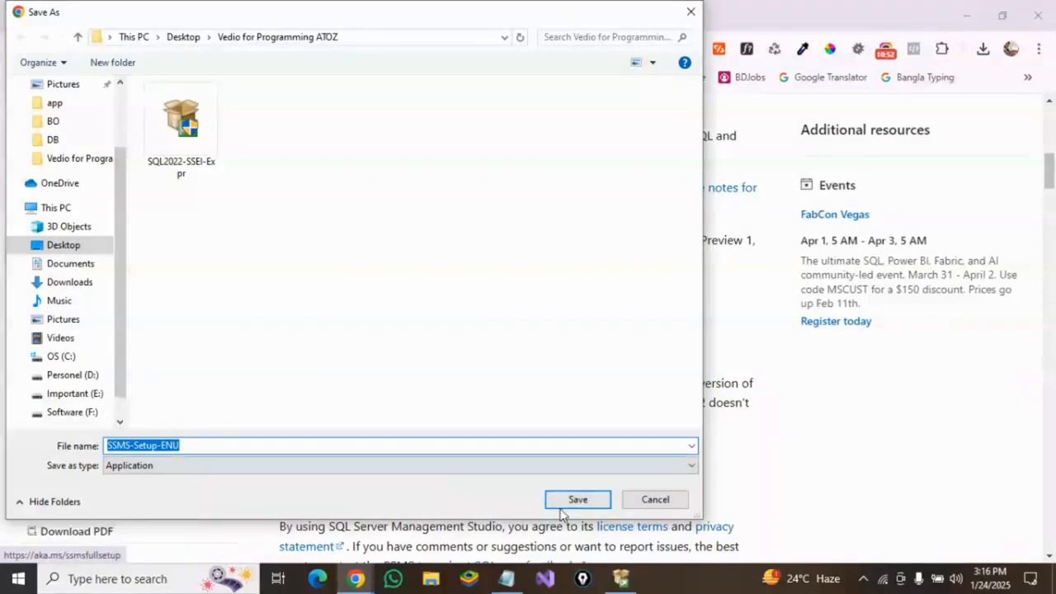
click(577, 500)
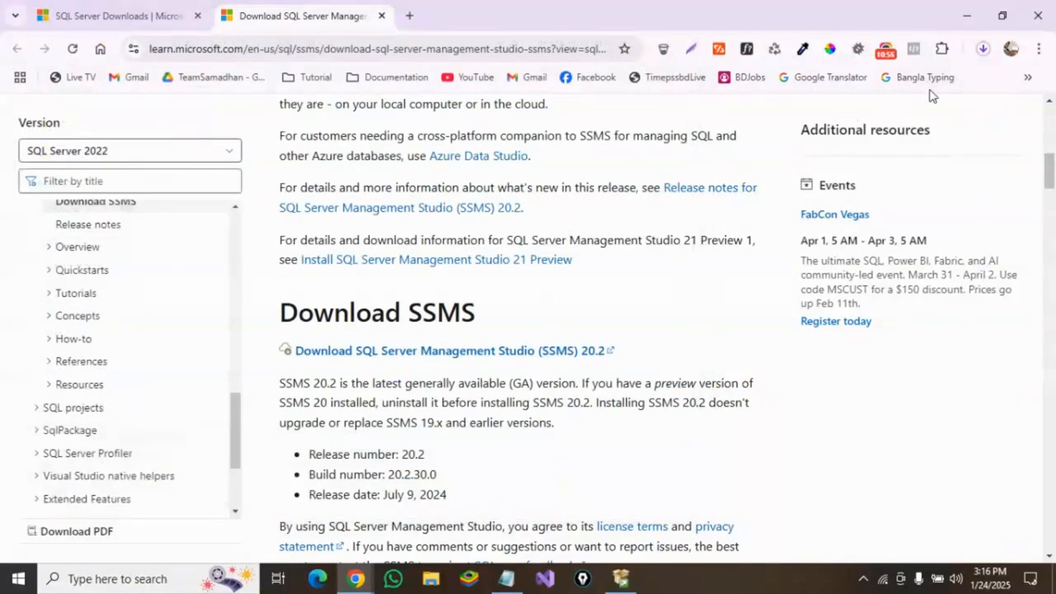
click(983, 49)
mouse_move(834, 142)
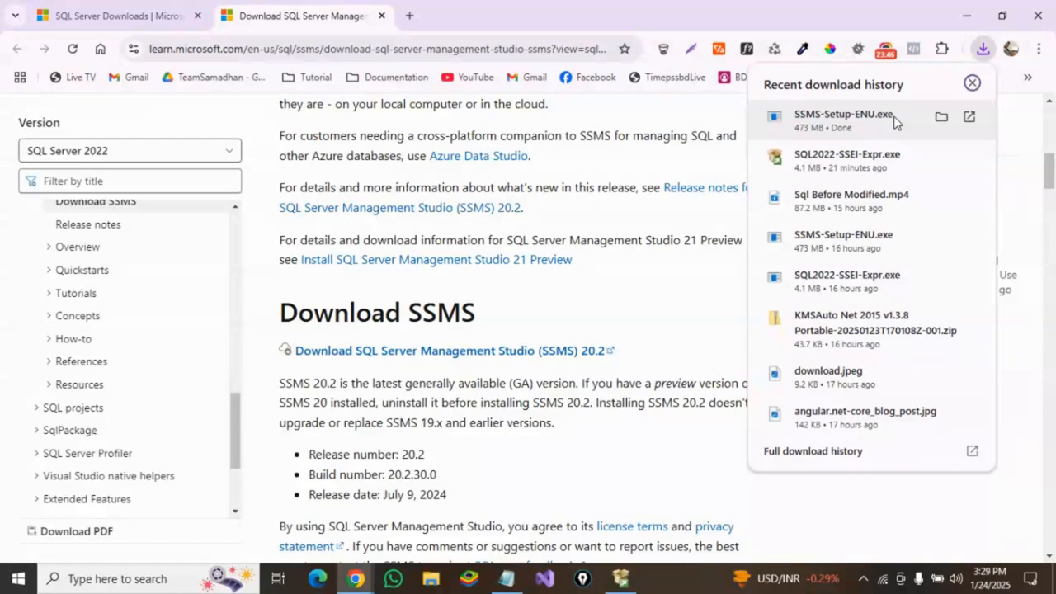
- Run SSMS-Setup-ENU.exe and install SSMS to C:\Program Files (x86)\Microsoft SQL Server Management Studio 20
click(895, 122)
click(832, 122)
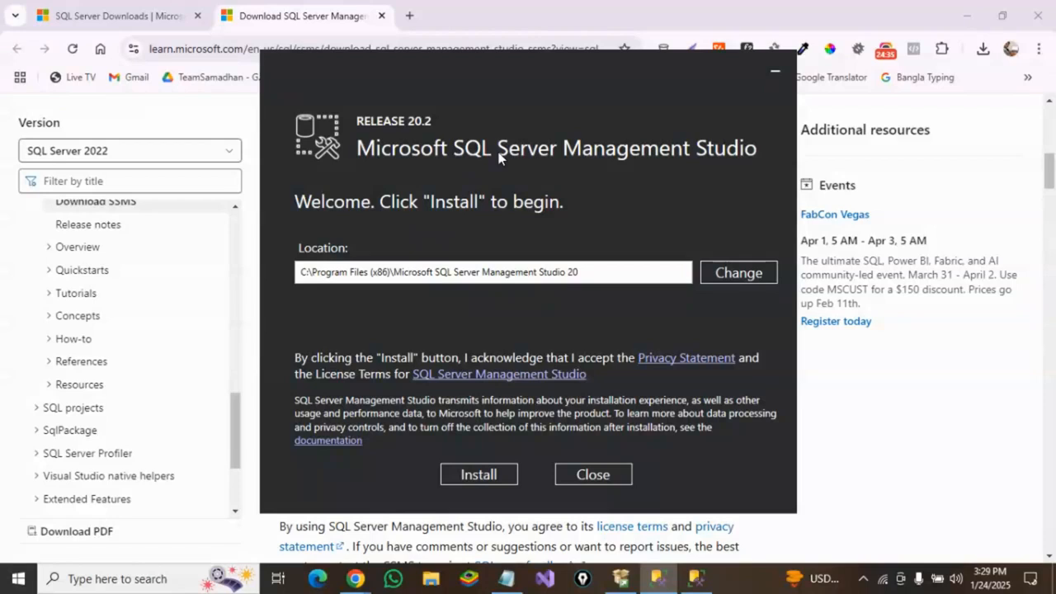
click(467, 475)
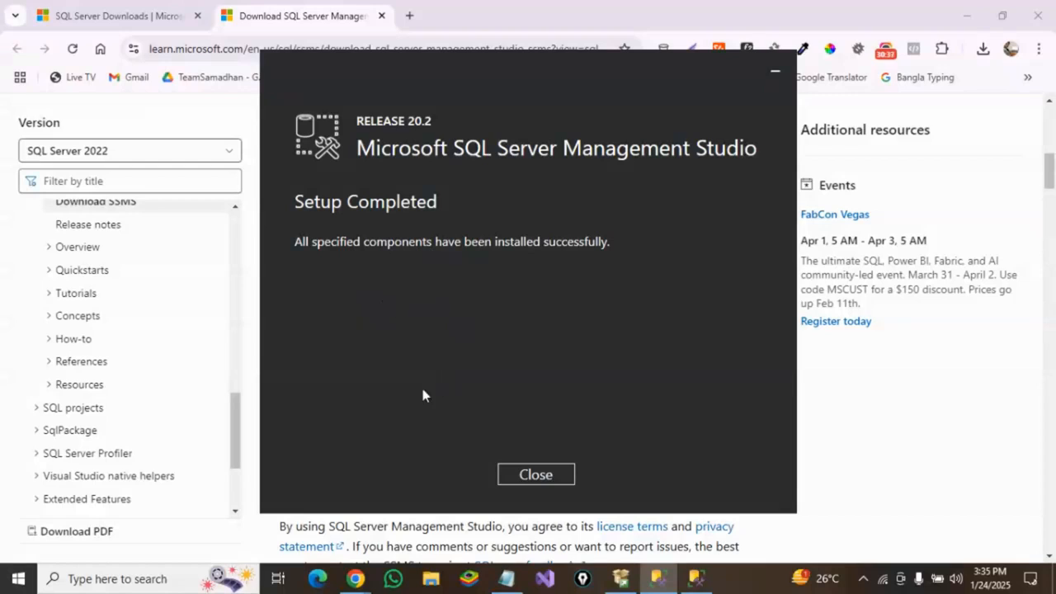
- Close both Management Studio setup windows and exit the SQL Server 2022 installer, confirming the exit
click(535, 475)
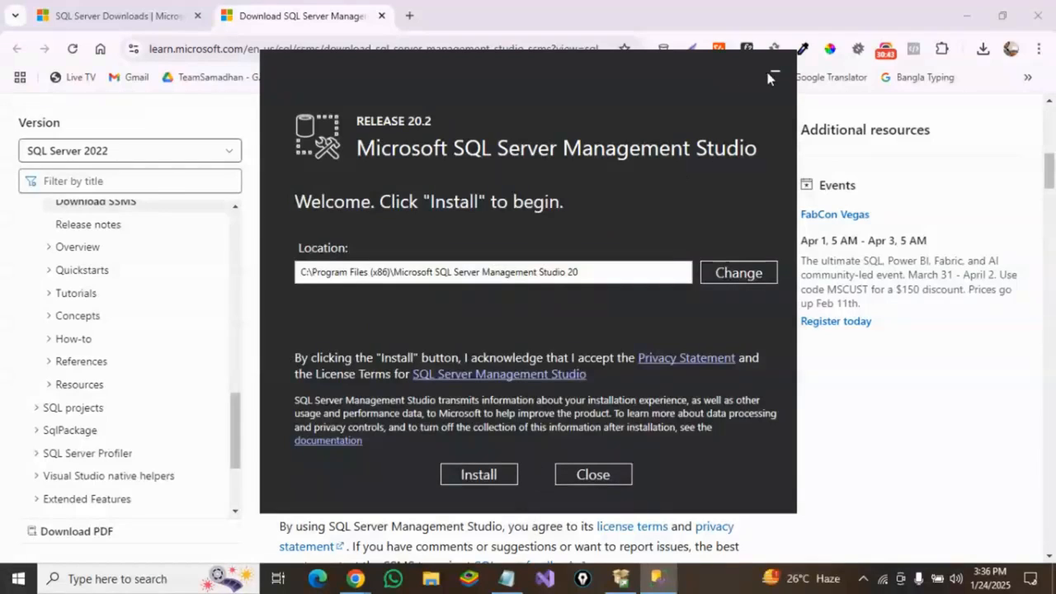
click(593, 476)
click(621, 578)
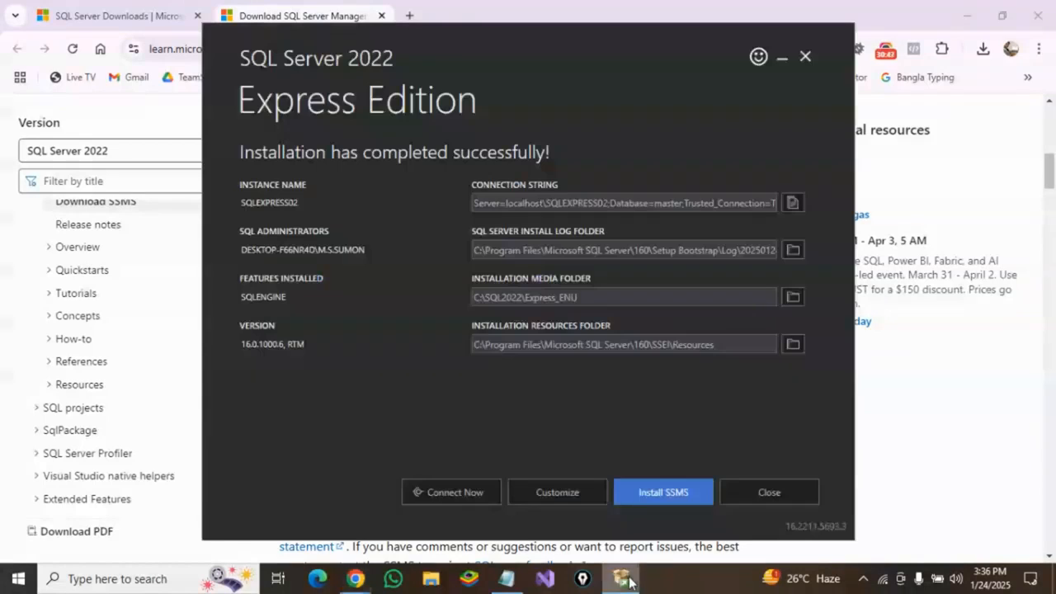
click(806, 58)
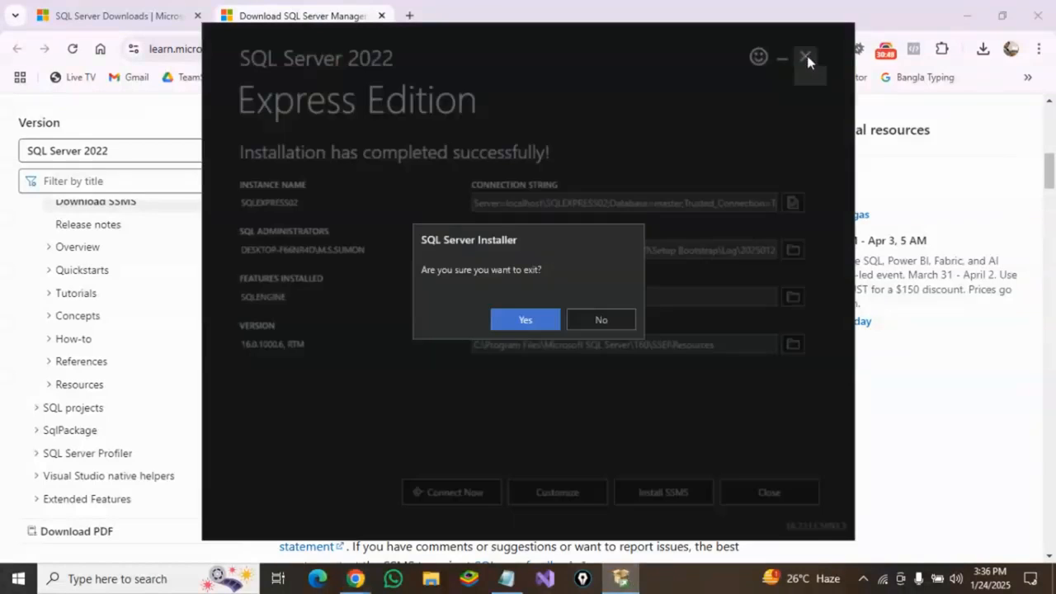
click(542, 327)
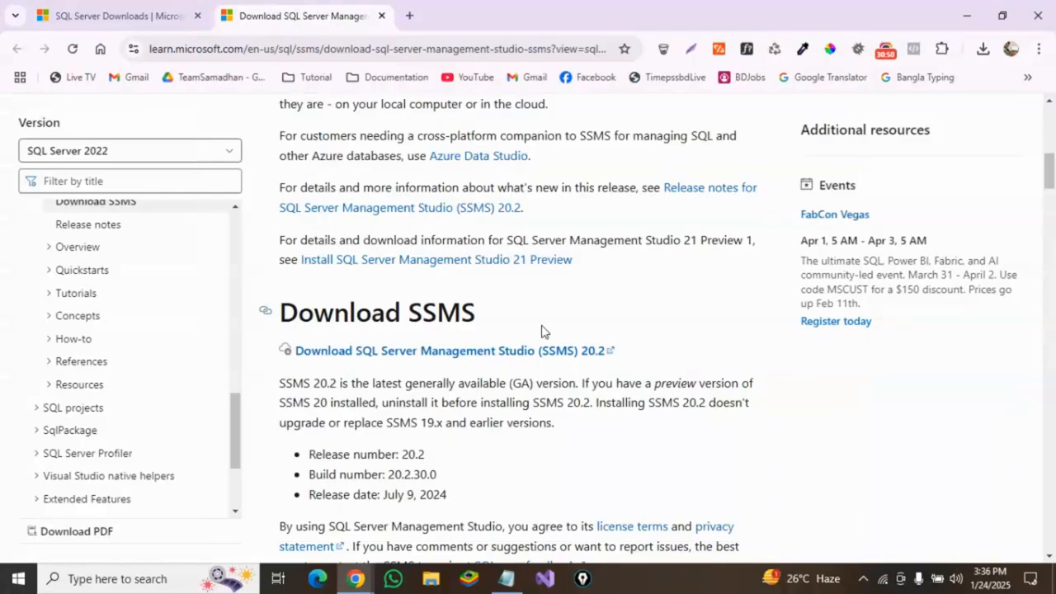
- Launch SQL Server Management Studio 20 and dismiss the offer to recover the unsaved ~vsE57D.sql file
click(18, 579)
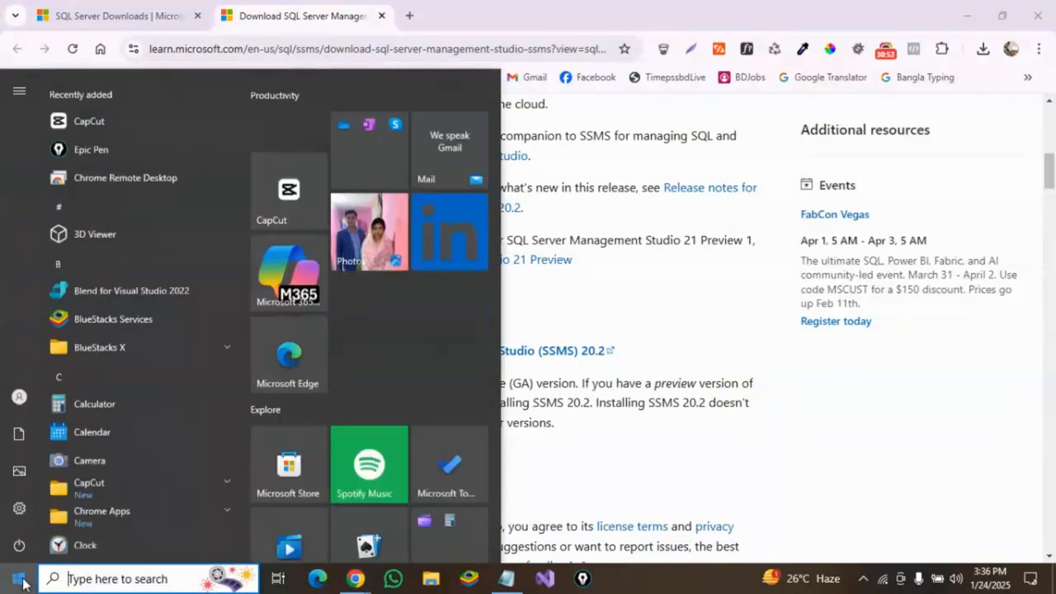
text(sq)
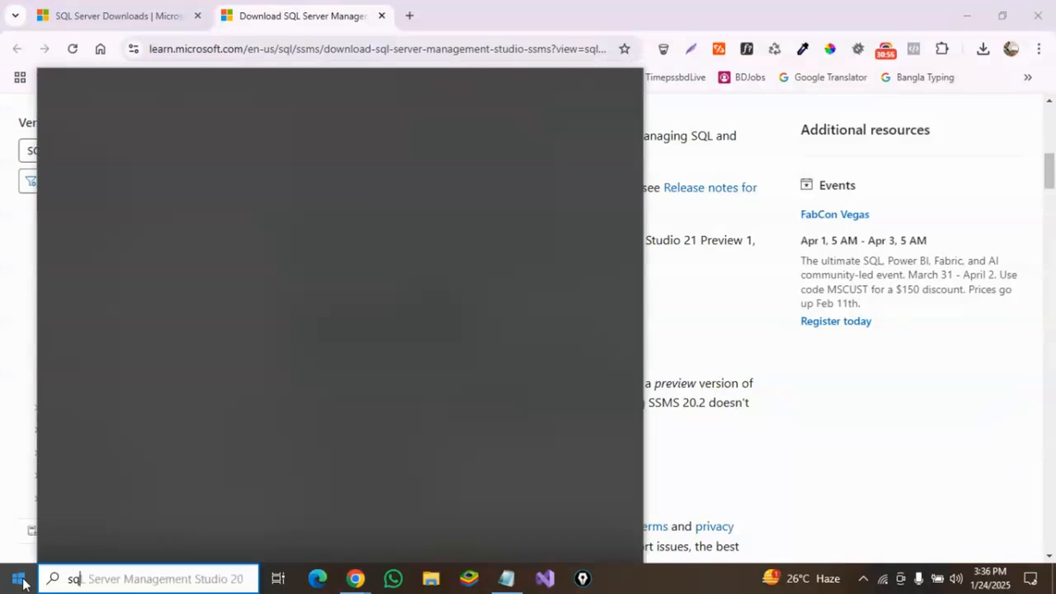
text(l)
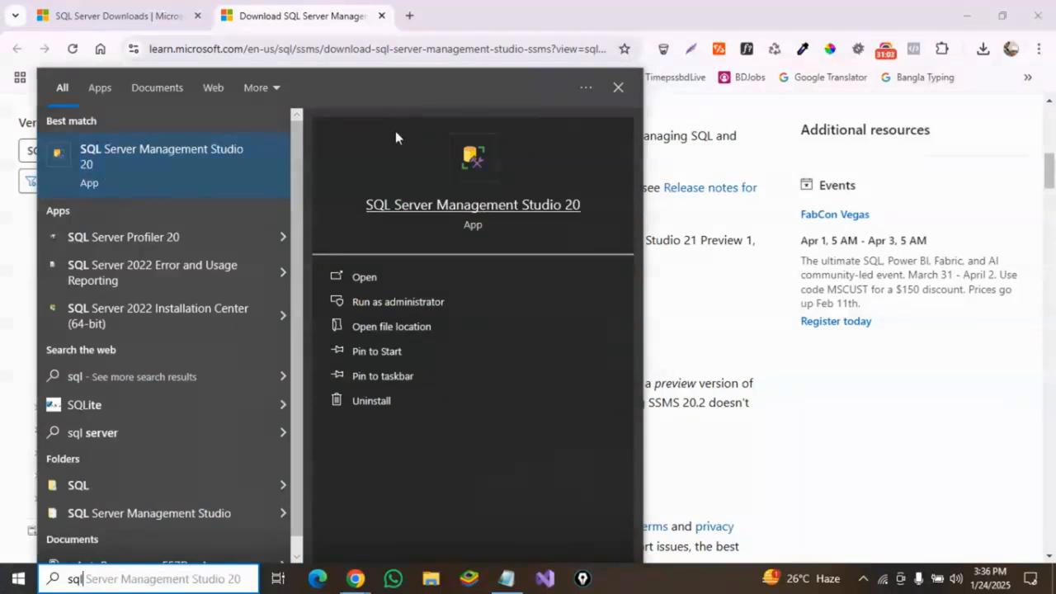
click(478, 206)
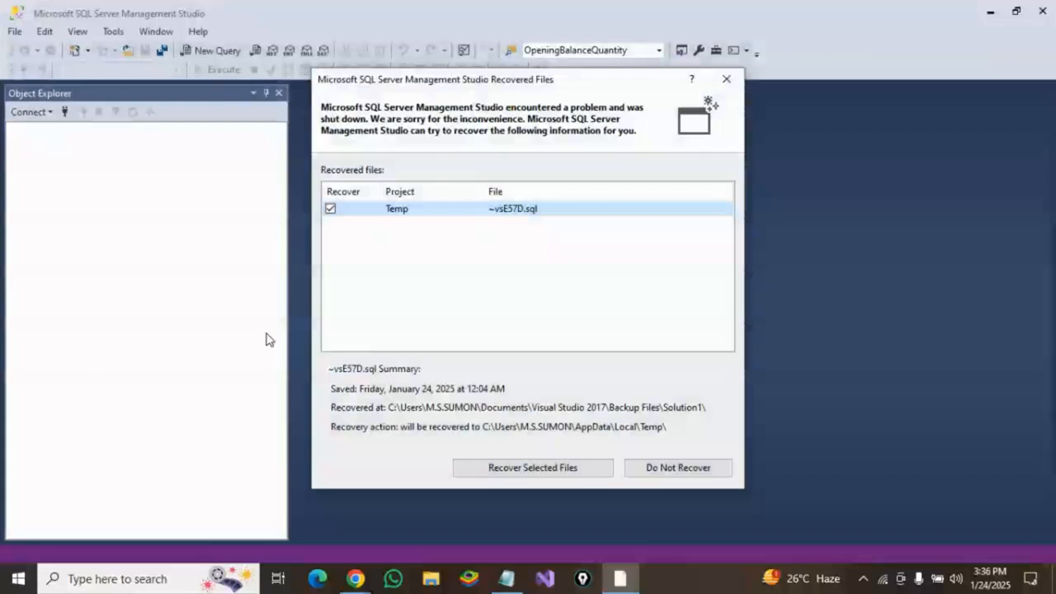
click(726, 78)
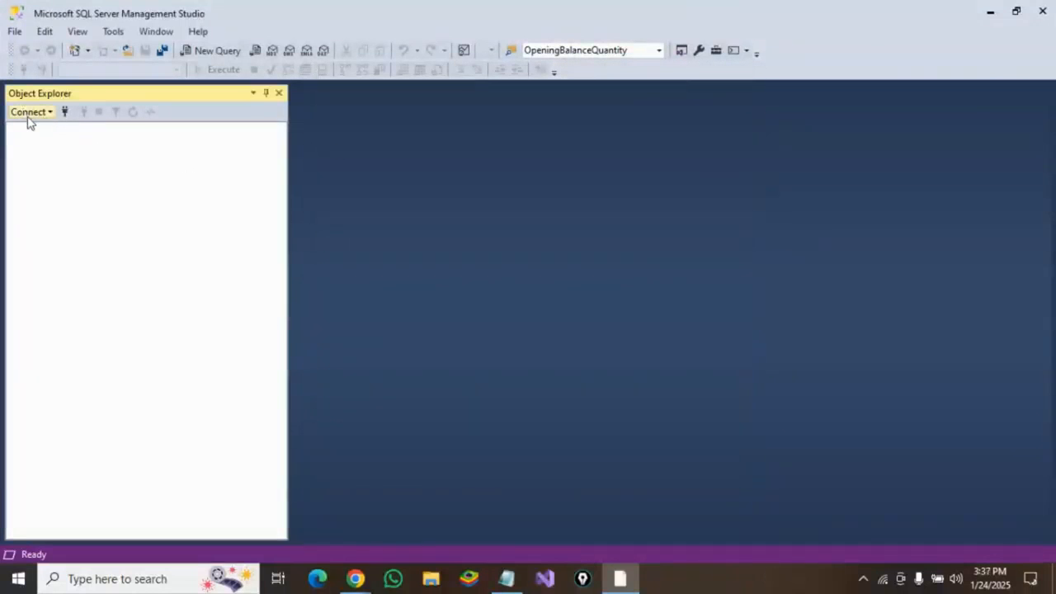
- Connect to the DESKTOP-F66NR4D\SQLEXPRESS Database Engine server using Windows Authentication
click(65, 113)
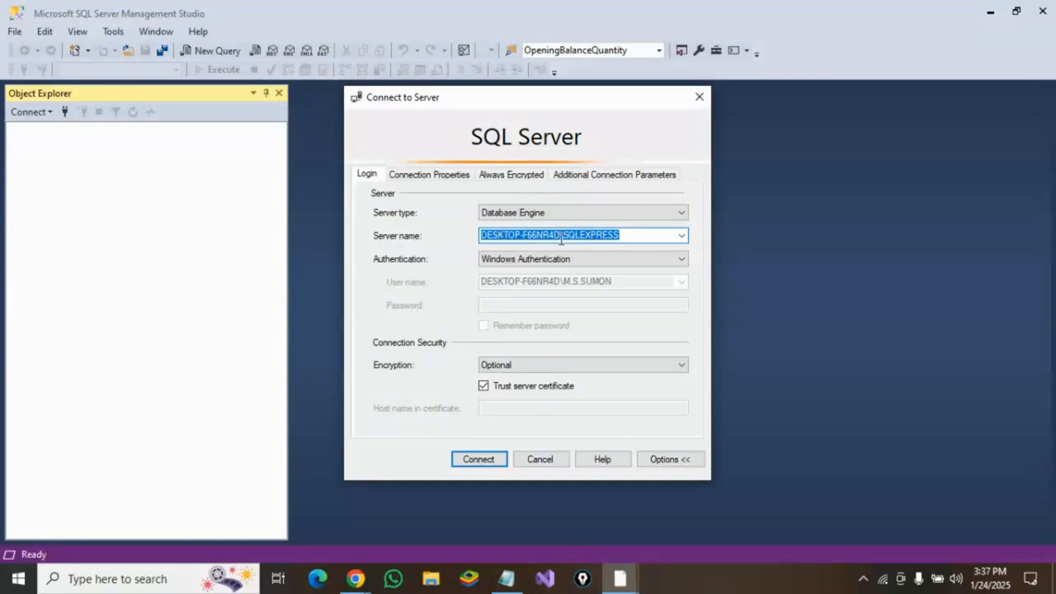
click(682, 237)
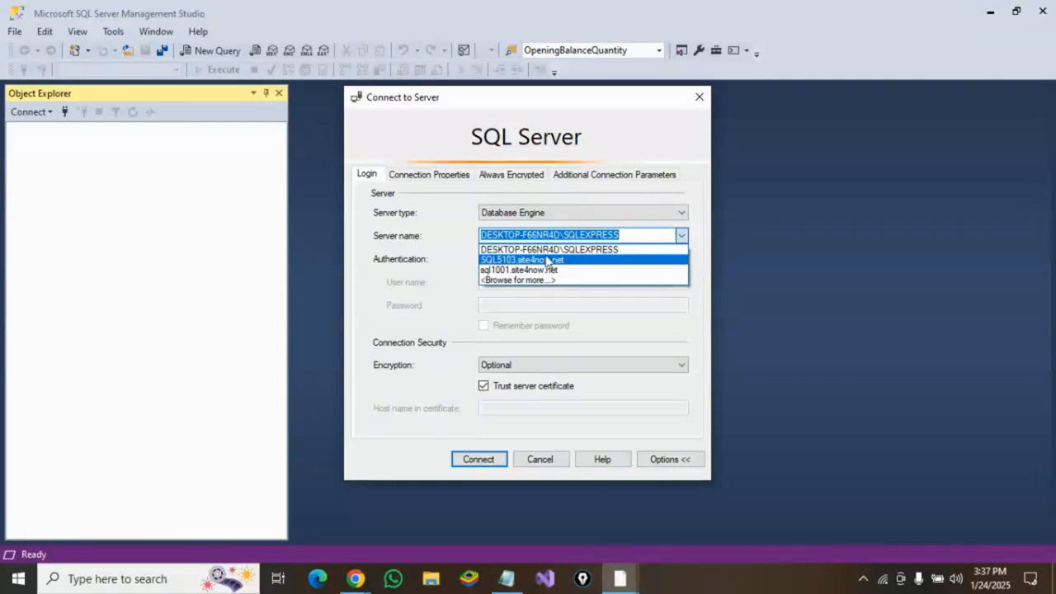
click(623, 249)
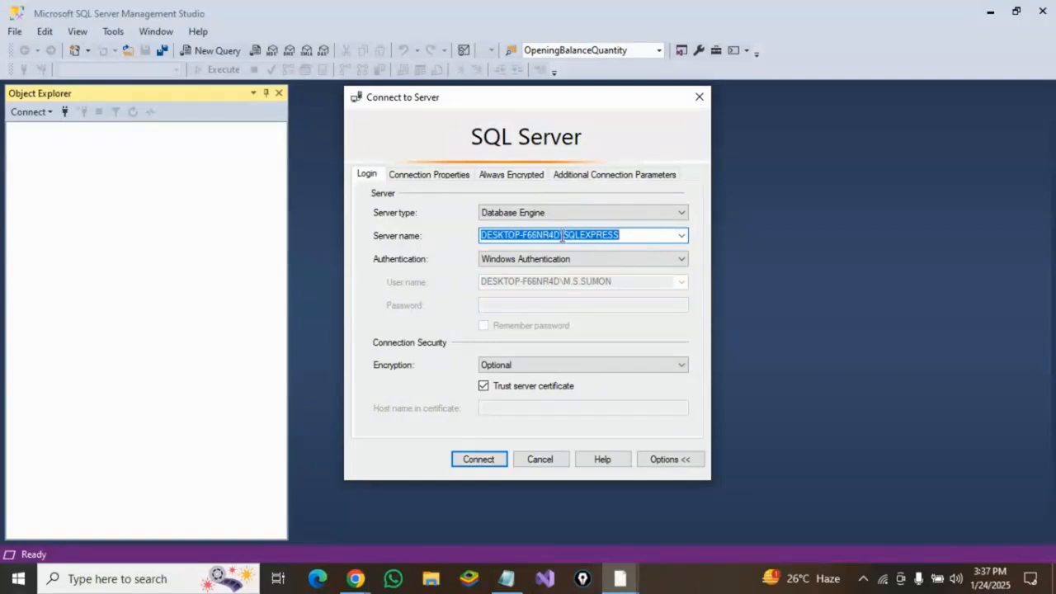
drag(565, 235, 474, 244)
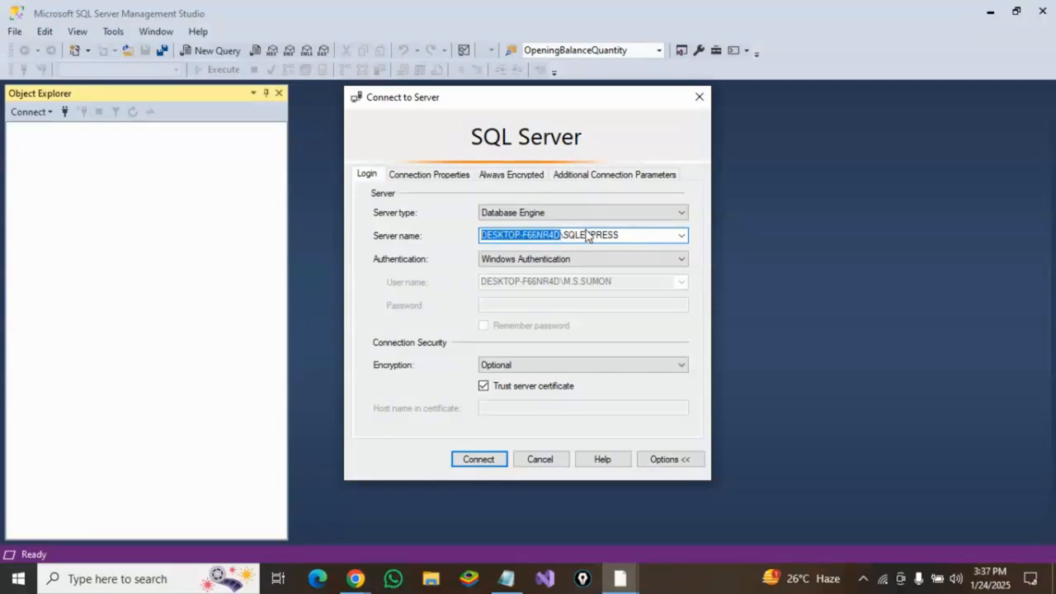
drag(563, 235, 622, 235)
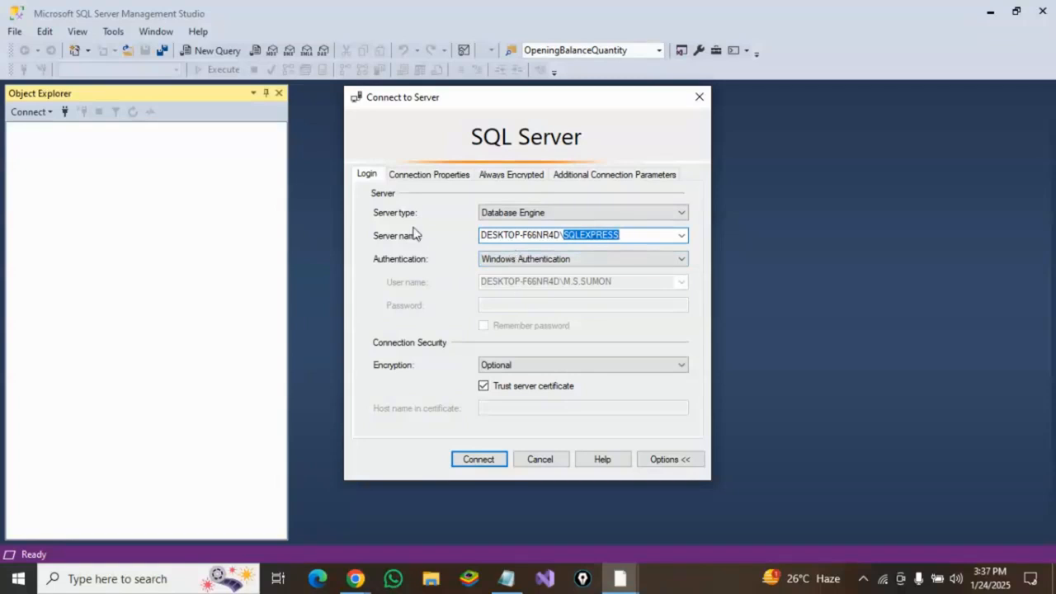
click(479, 460)
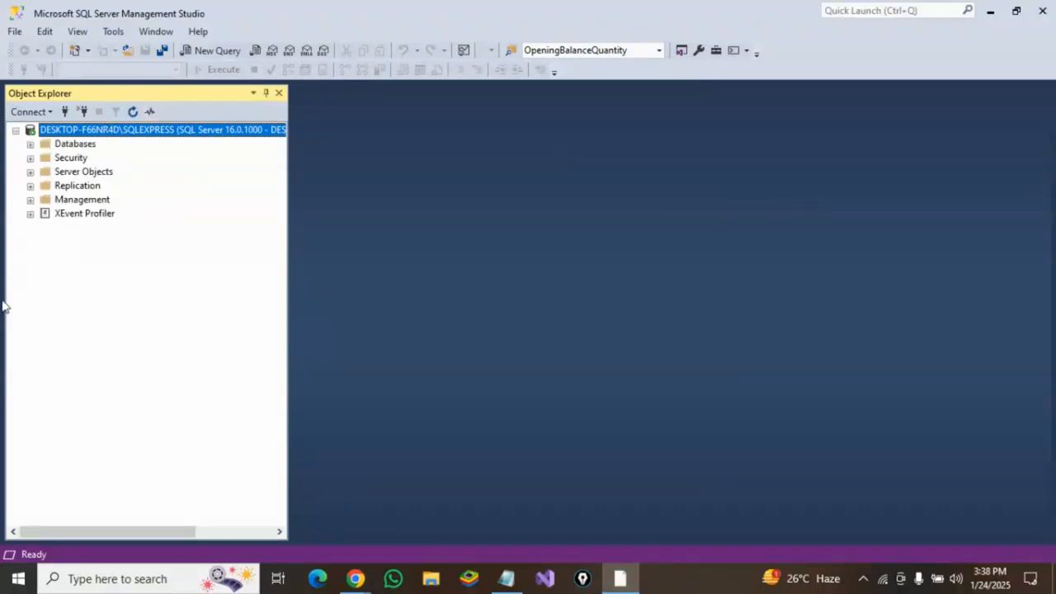
- Create a new database named Pharmacy_Management on the SQLEXPRESS server, keeping the default owner and file settings
click(66, 147)
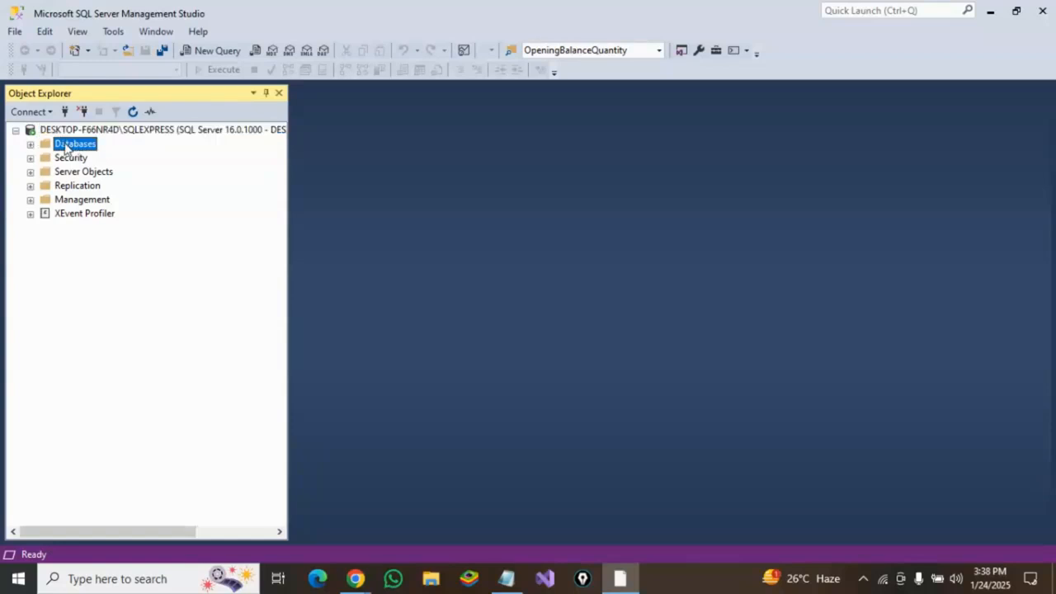
right_click(66, 147)
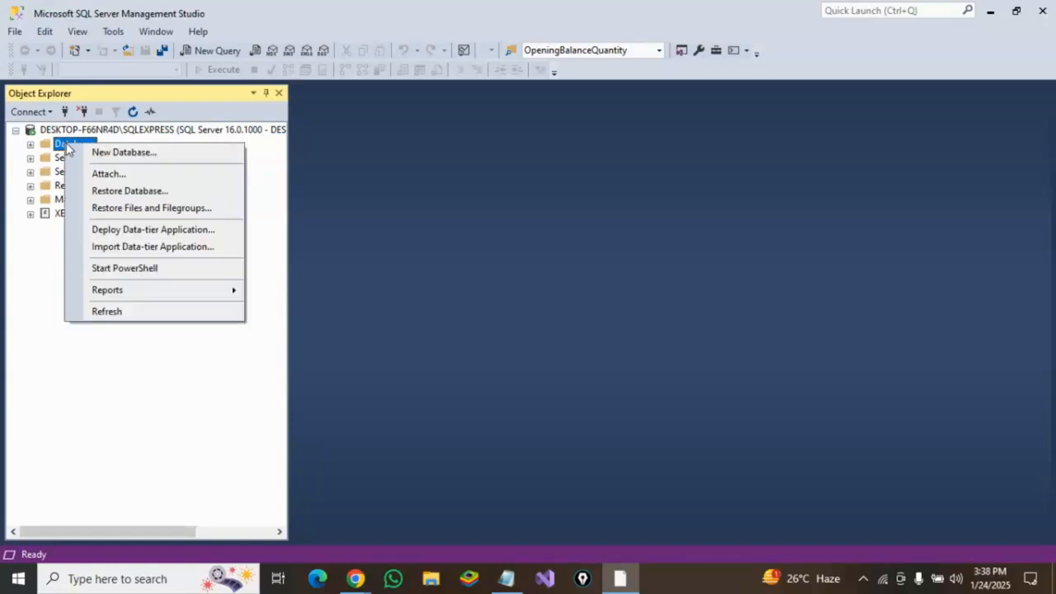
click(141, 155)
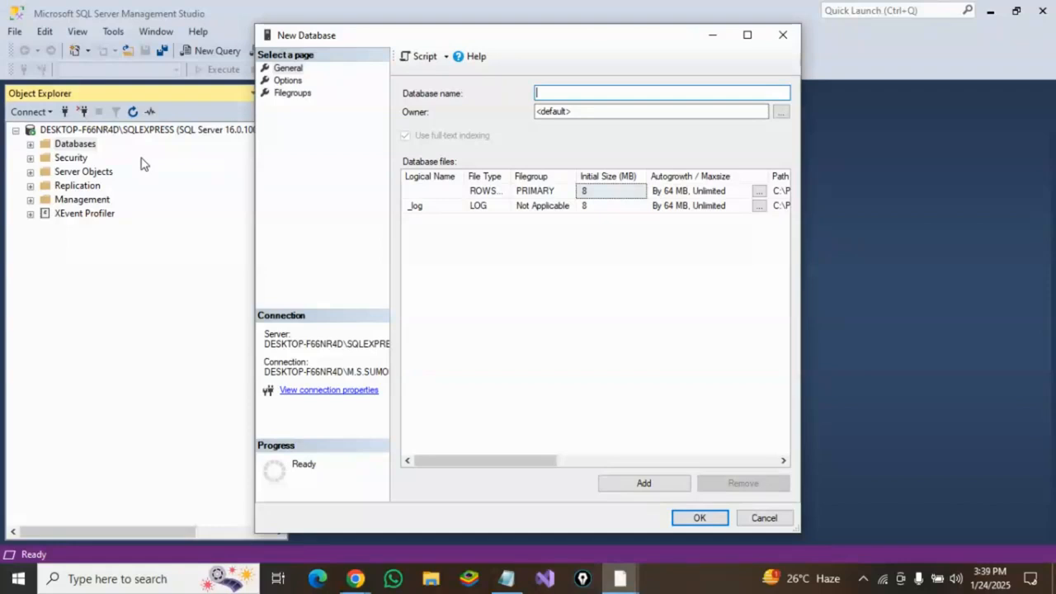
text(Pharmacy)
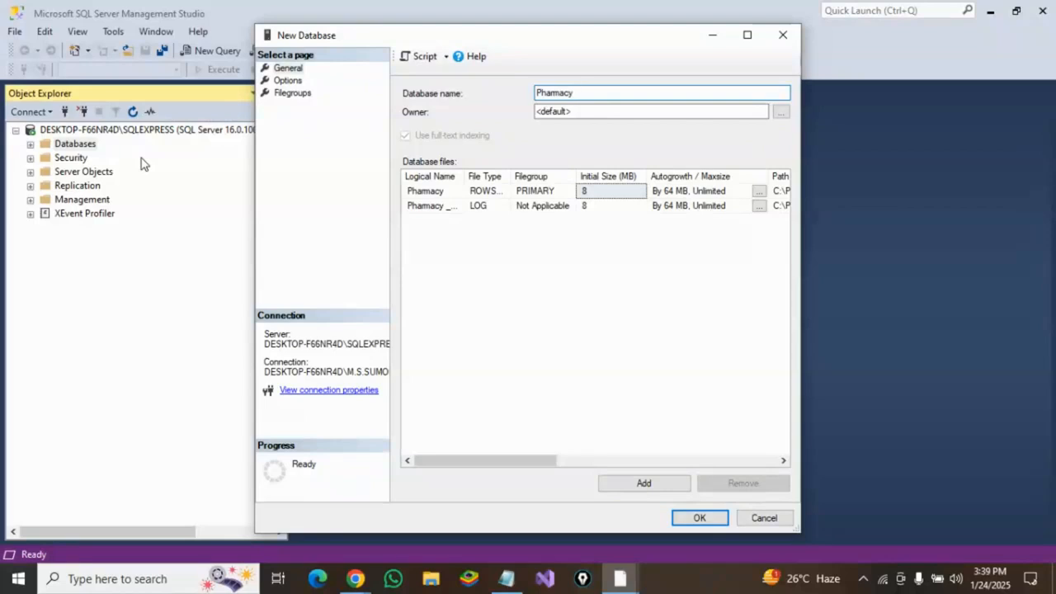
key(BackSpace)
text(_Management)
click(699, 520)
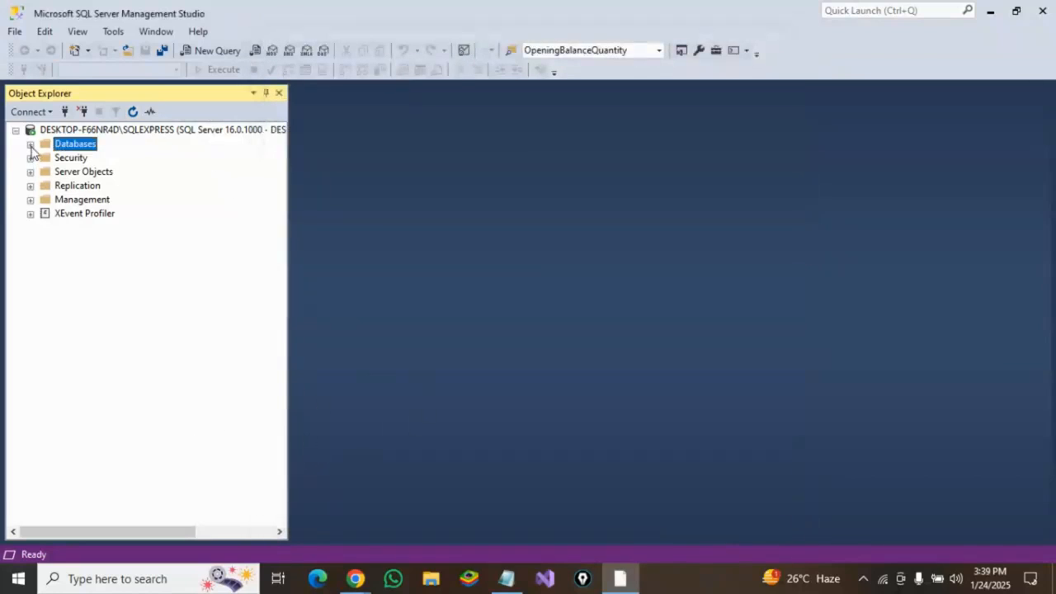
- Open the table designer for a new standard table in the Pharmacy_Management database
click(30, 145)
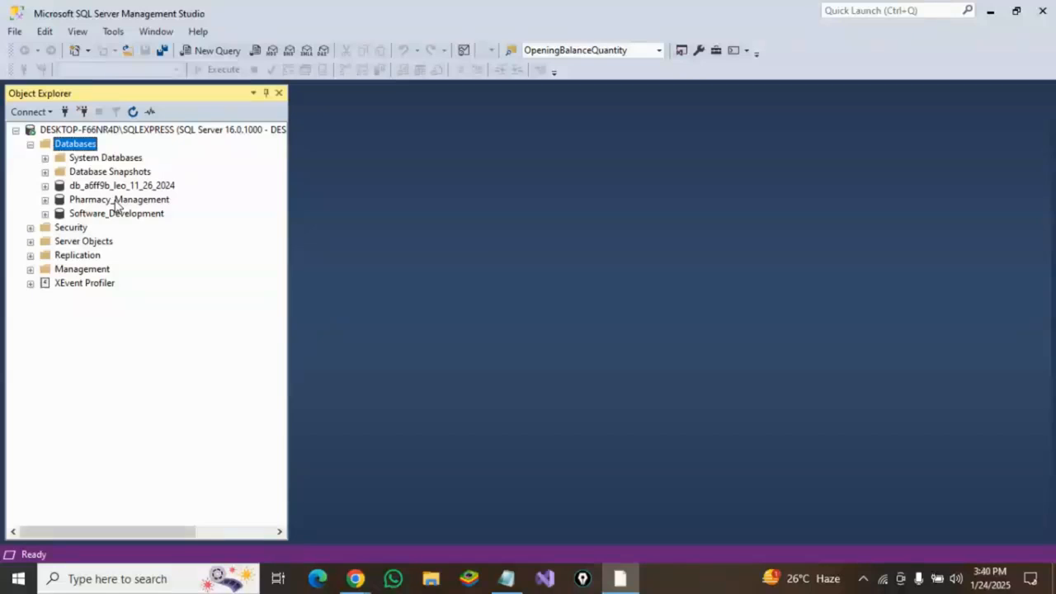
click(46, 200)
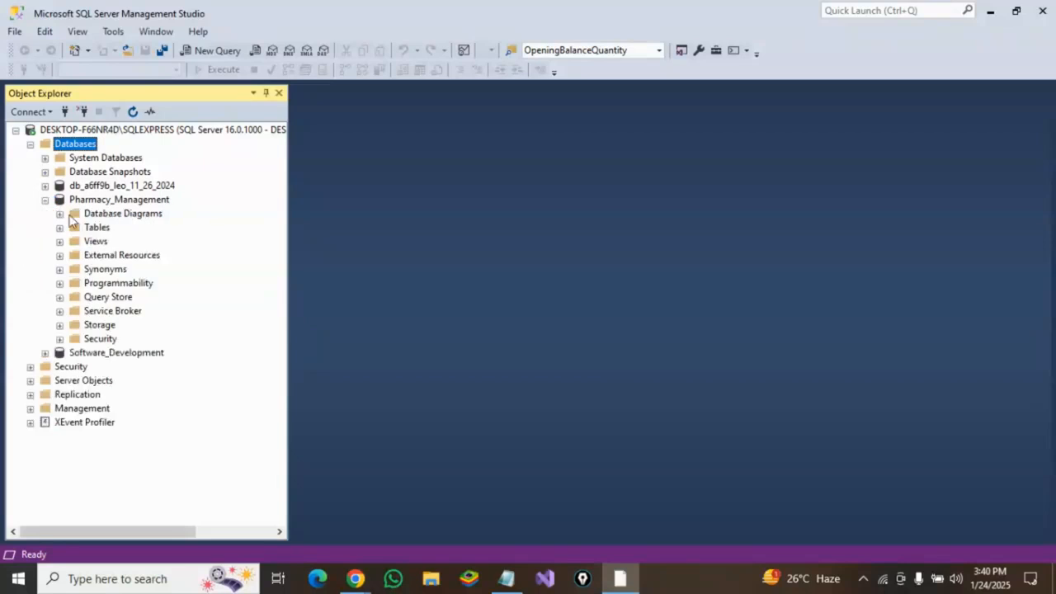
click(60, 229)
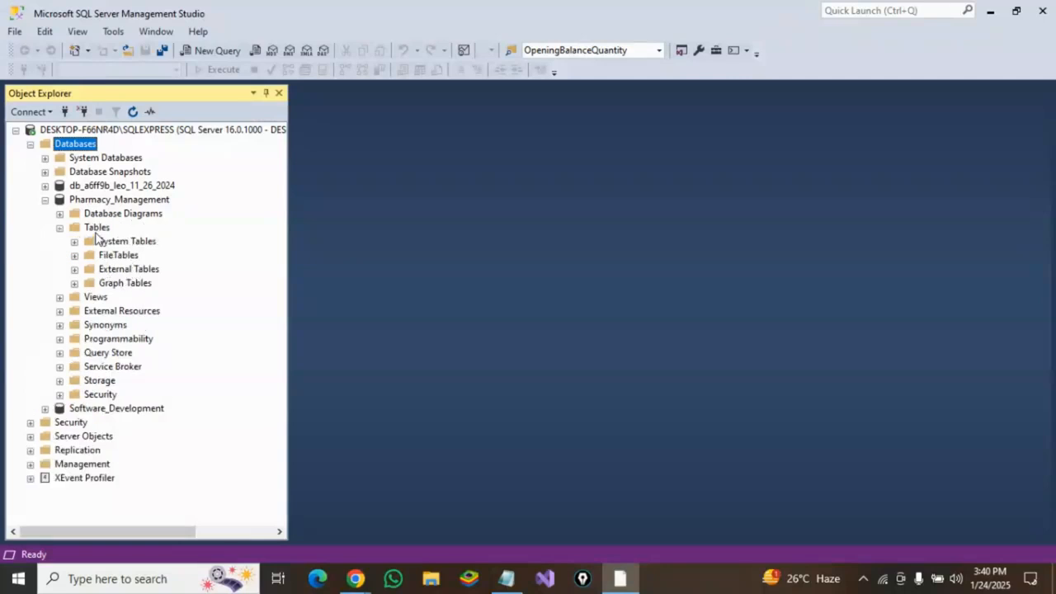
right_click(96, 230)
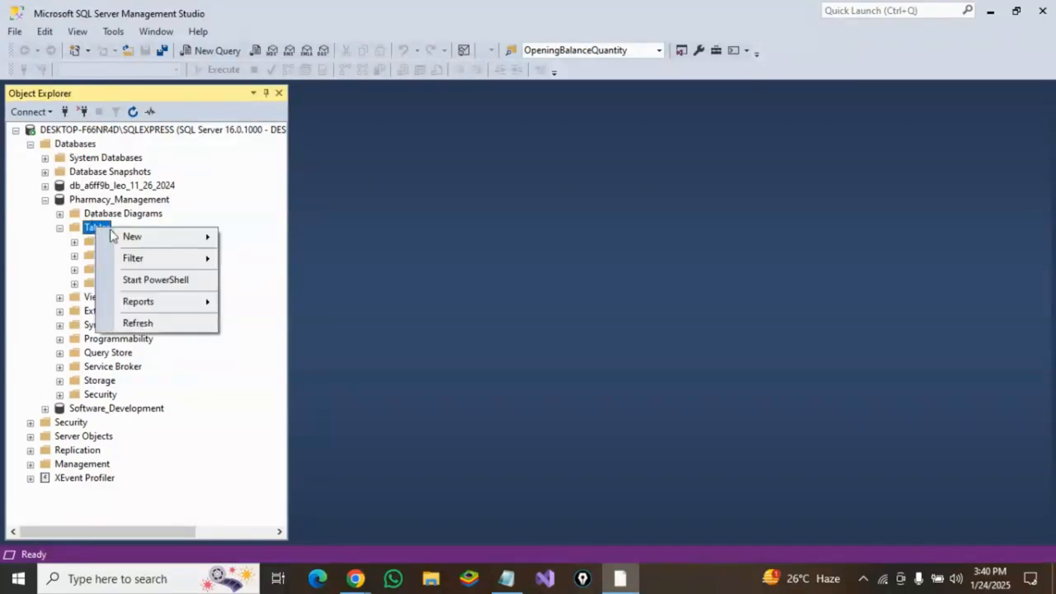
mouse_move(152, 246)
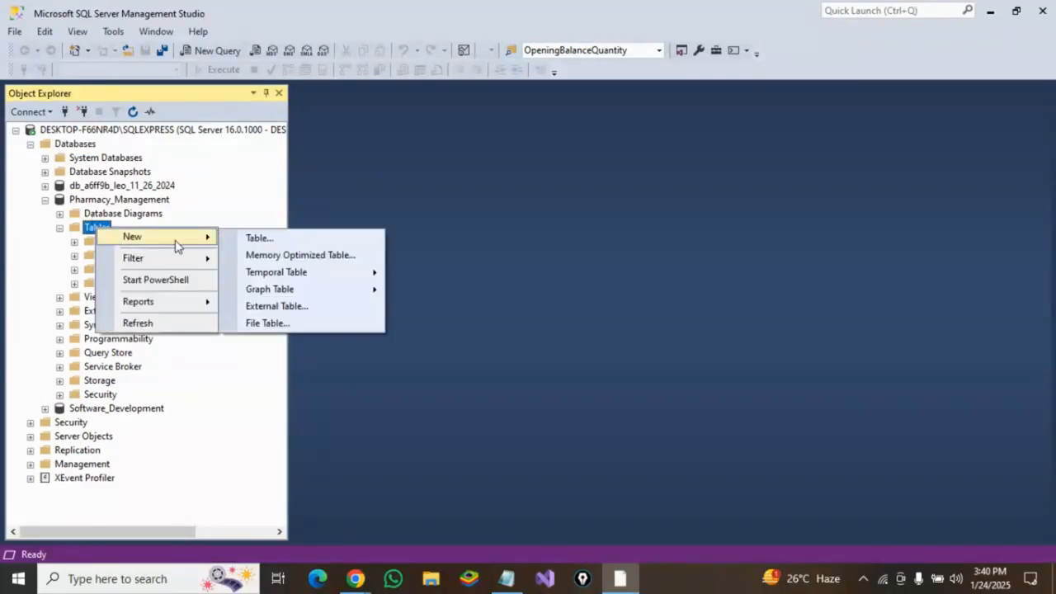
click(260, 239)
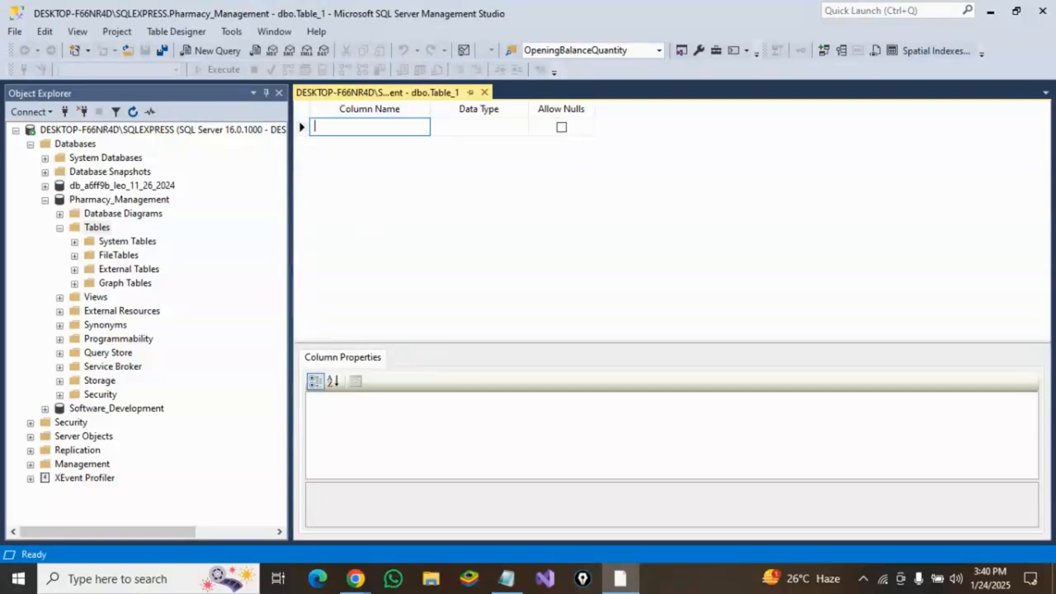
- Add a PK_ProductID column with data type int that does not allow nulls
text(PK_)
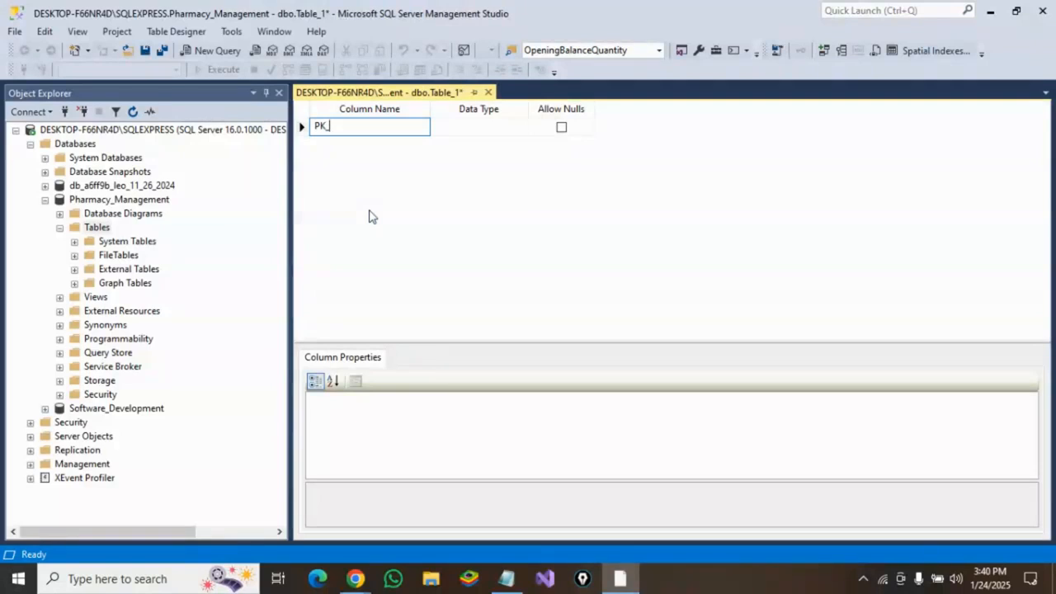
text(Pr)
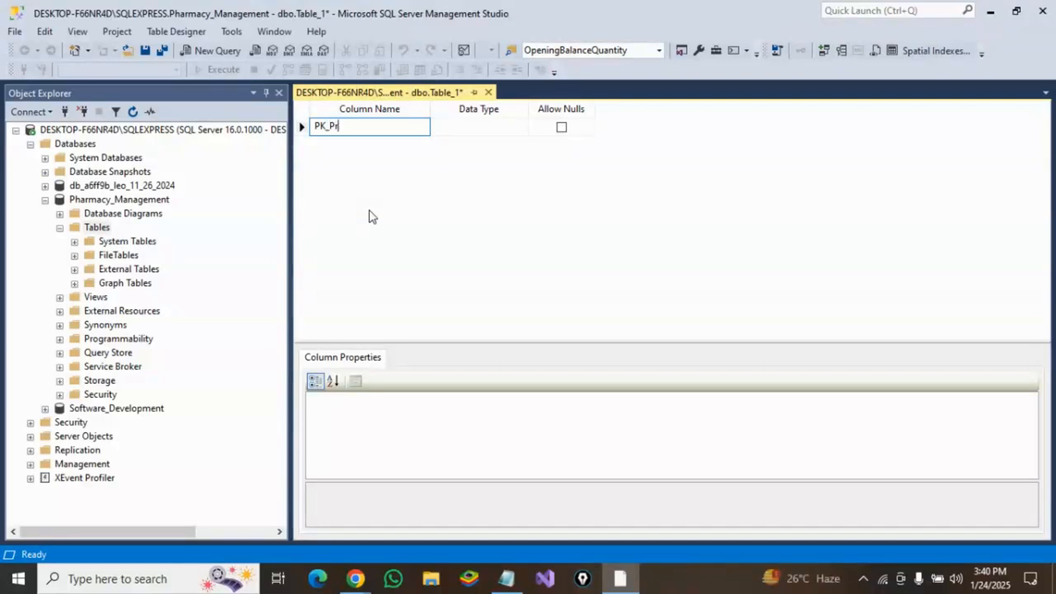
text(oduct)
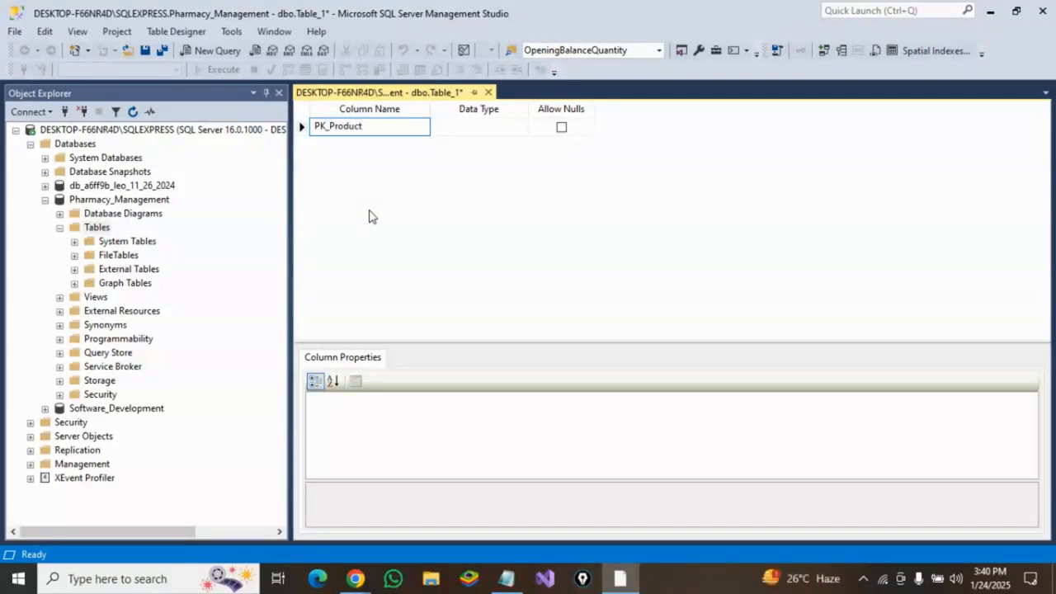
text(ID)
click(466, 132)
click(466, 132)
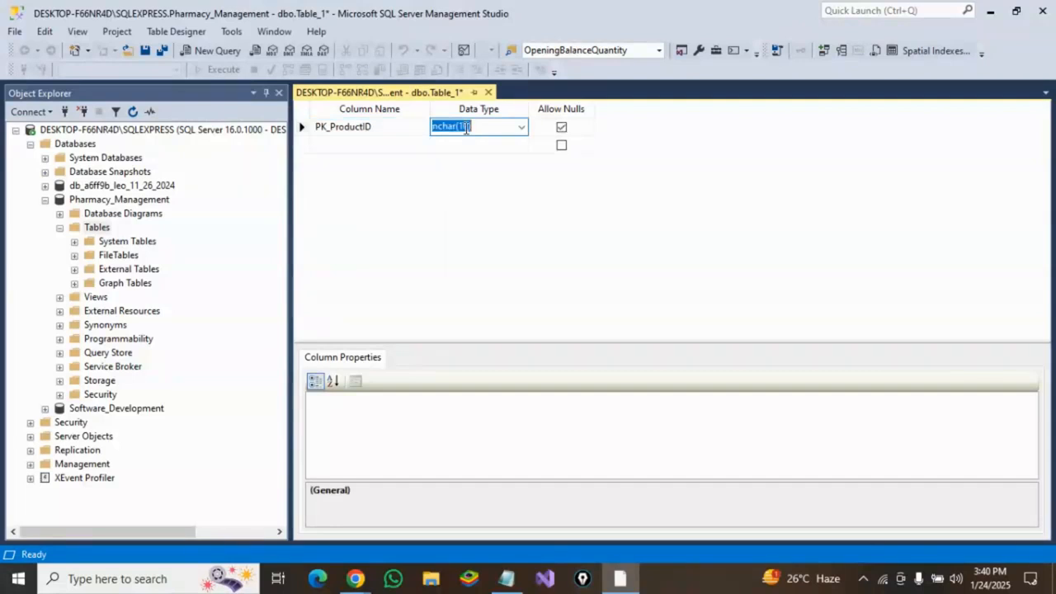
text(int)
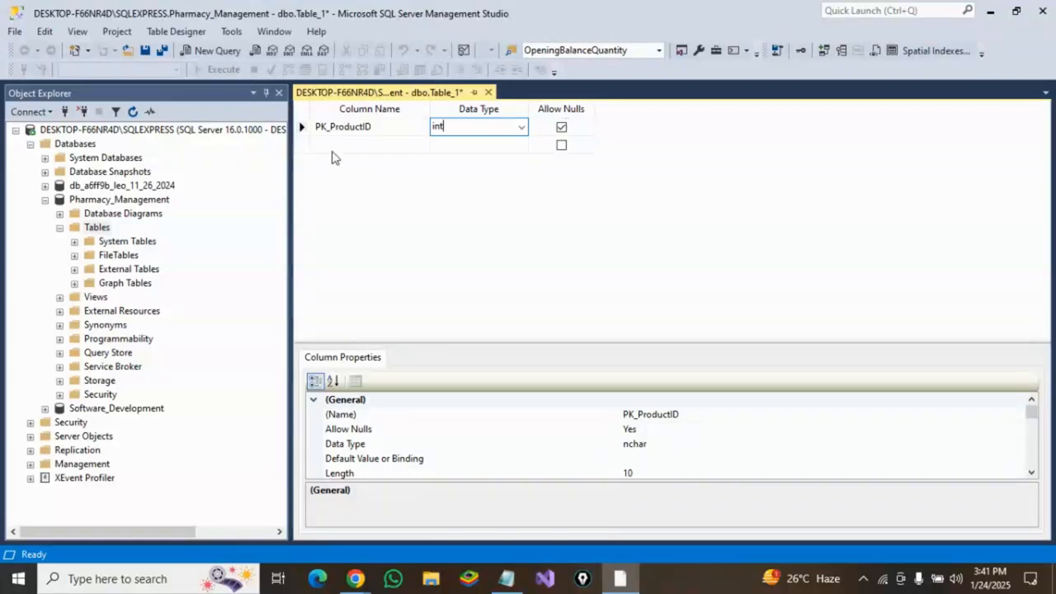
click(562, 129)
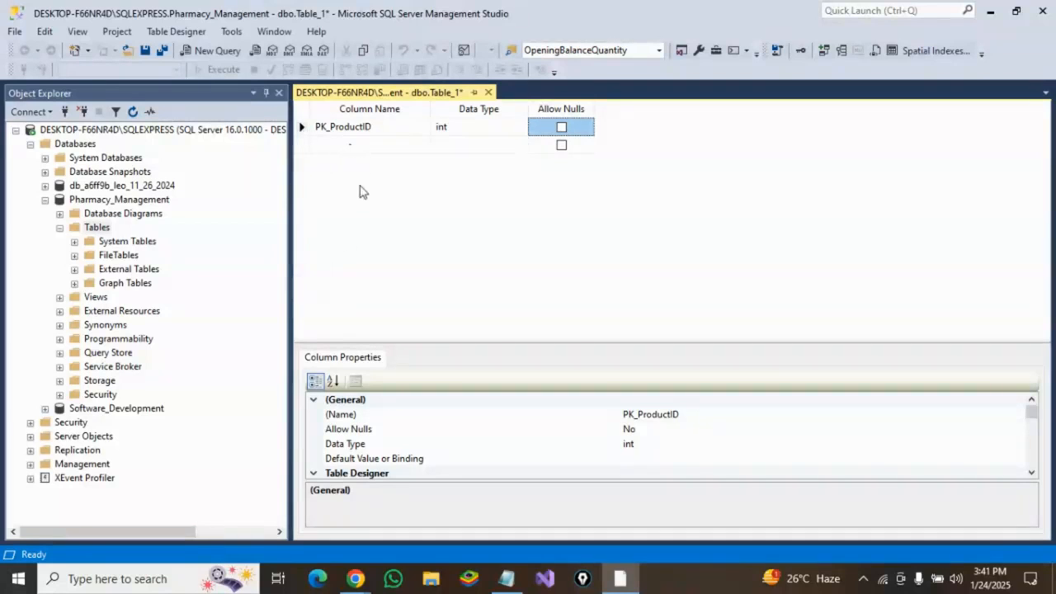
- Make PK_ProductID the table's primary key and set its Is Identity property to Yes
right_click(302, 131)
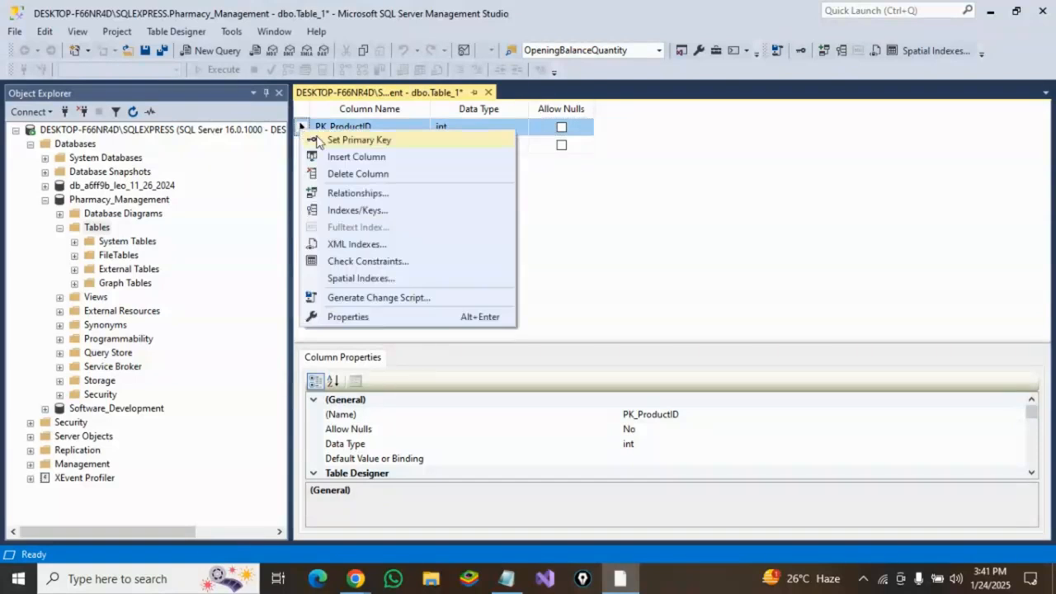
click(382, 144)
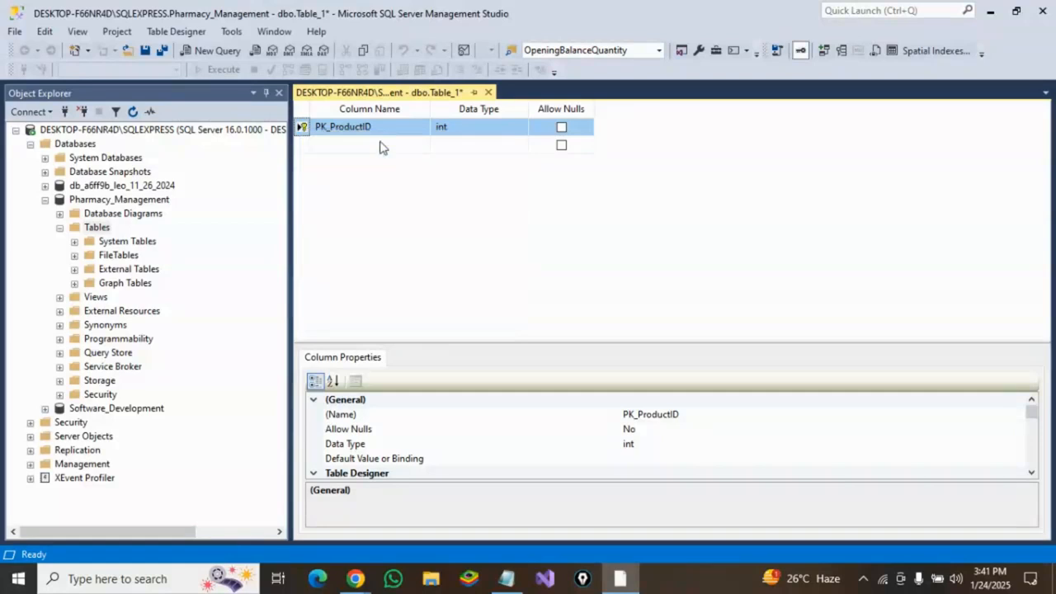
scroll(386, 429, down, 1)
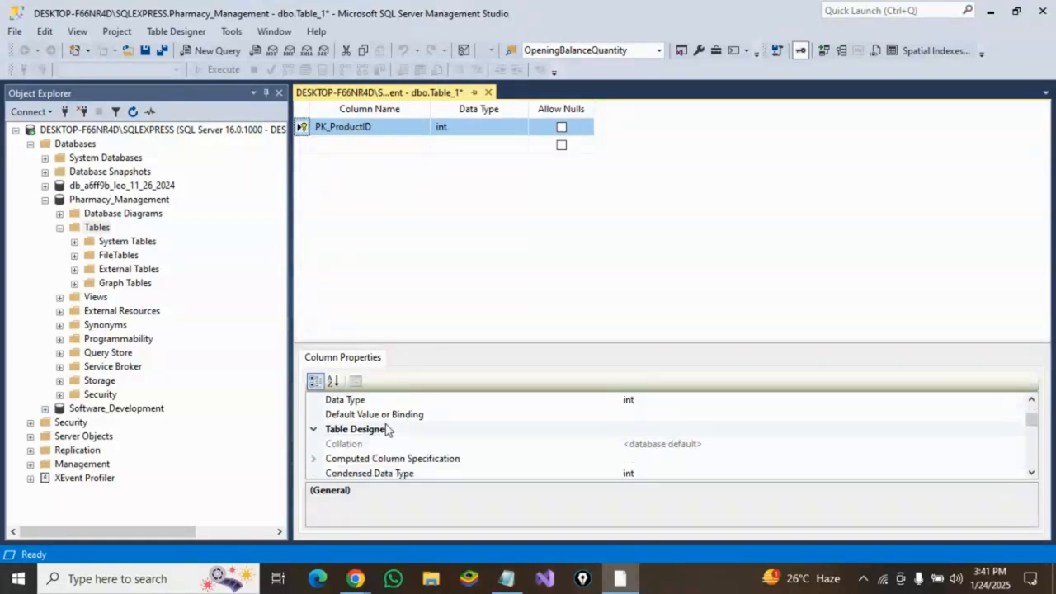
scroll(392, 429, down, 1)
scroll(349, 437, down, 2)
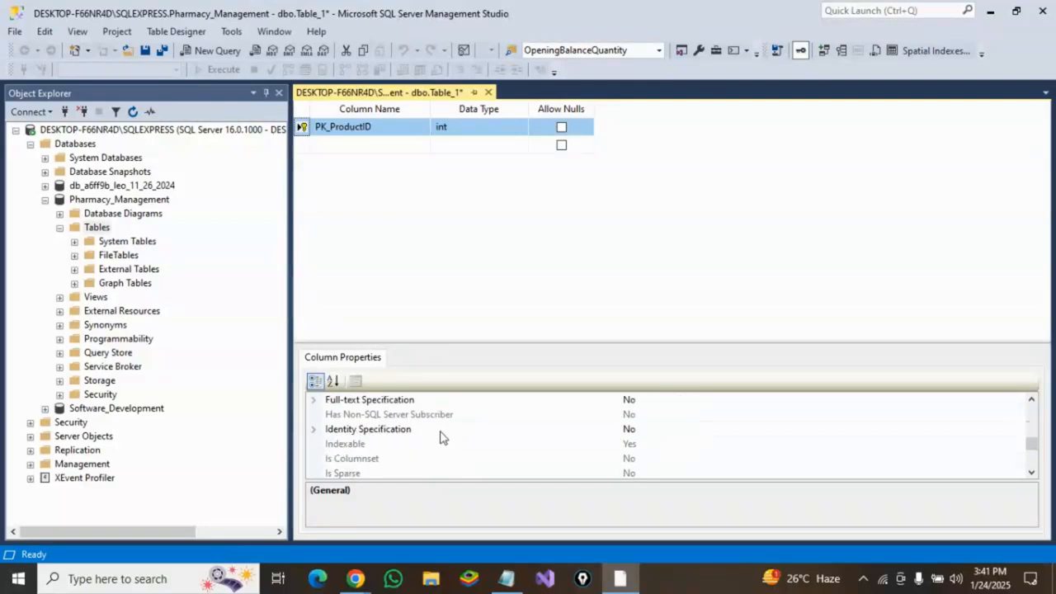
click(314, 430)
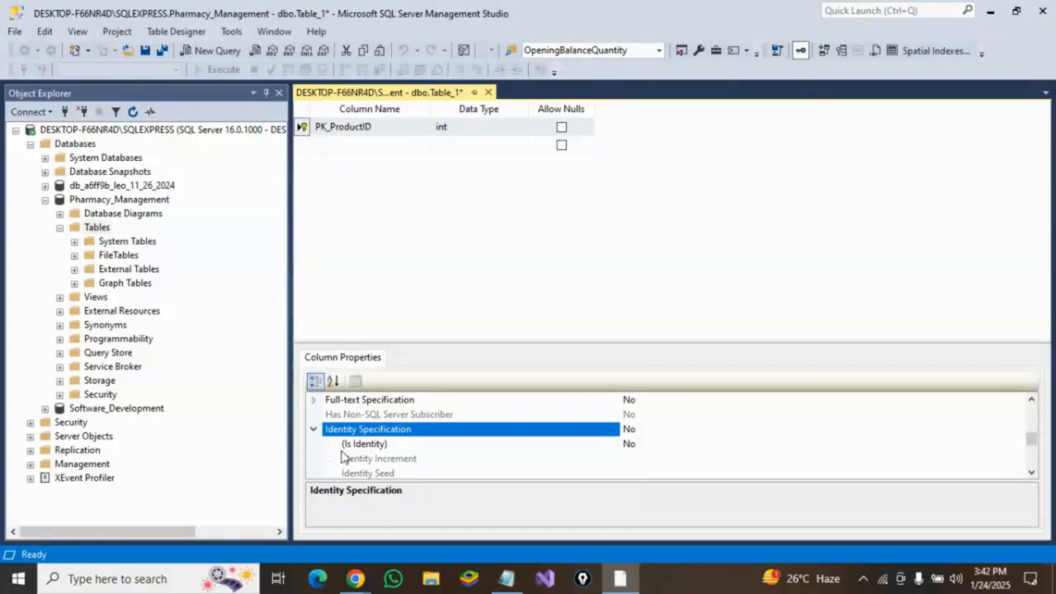
click(390, 447)
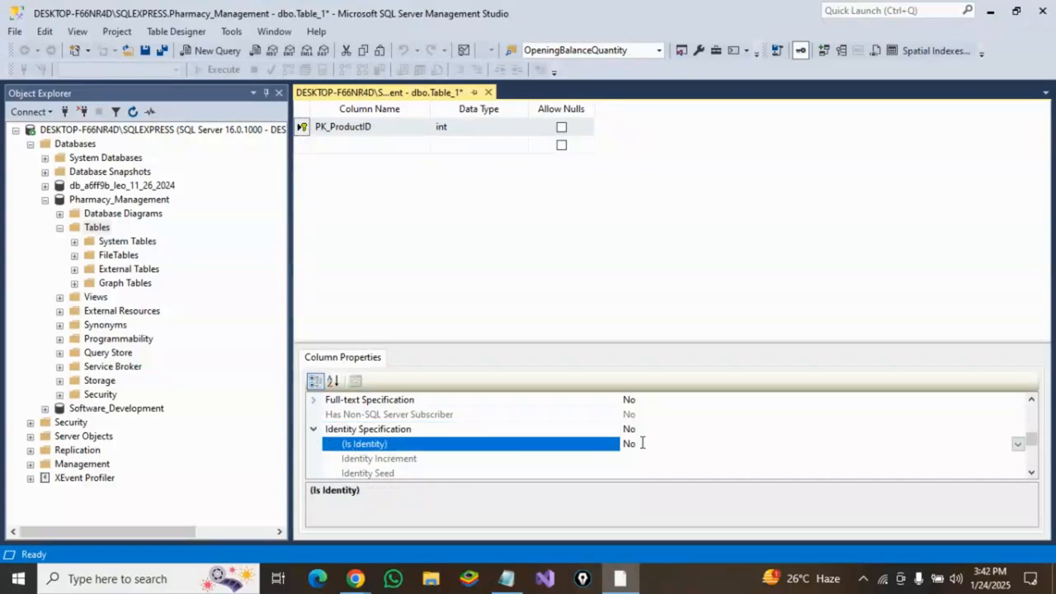
double_click(640, 443)
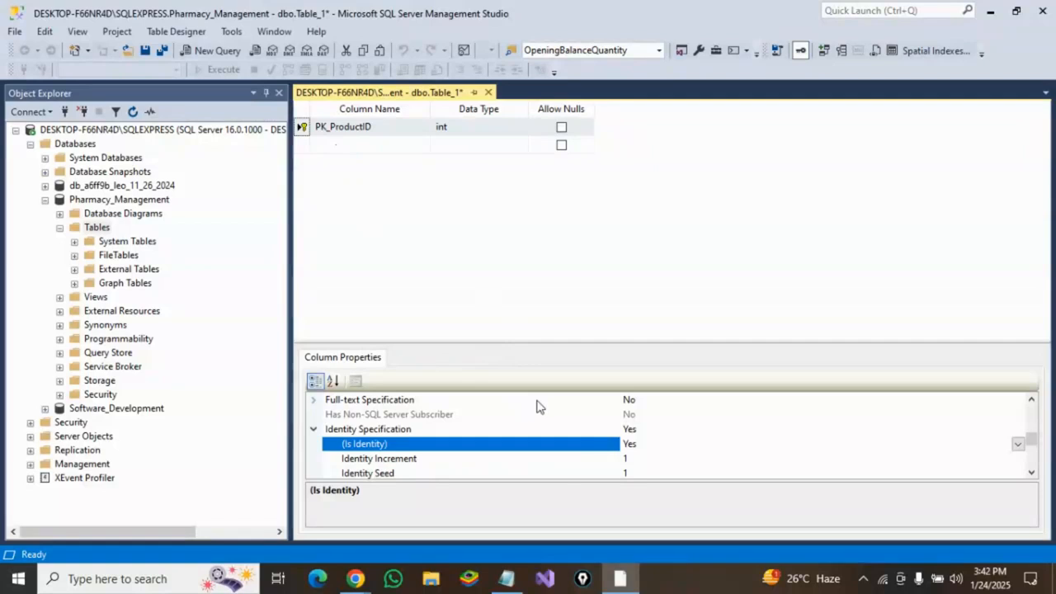
- Add a ProductName column with data type varchar(100) below PK_ProductID, leaving nulls allowed
click(633, 459)
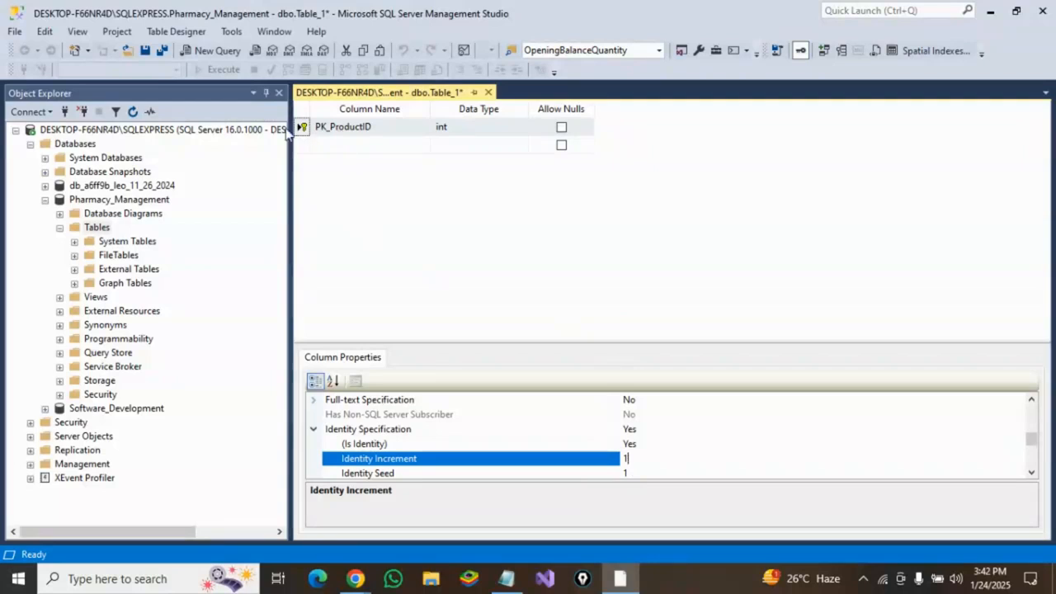
click(367, 145)
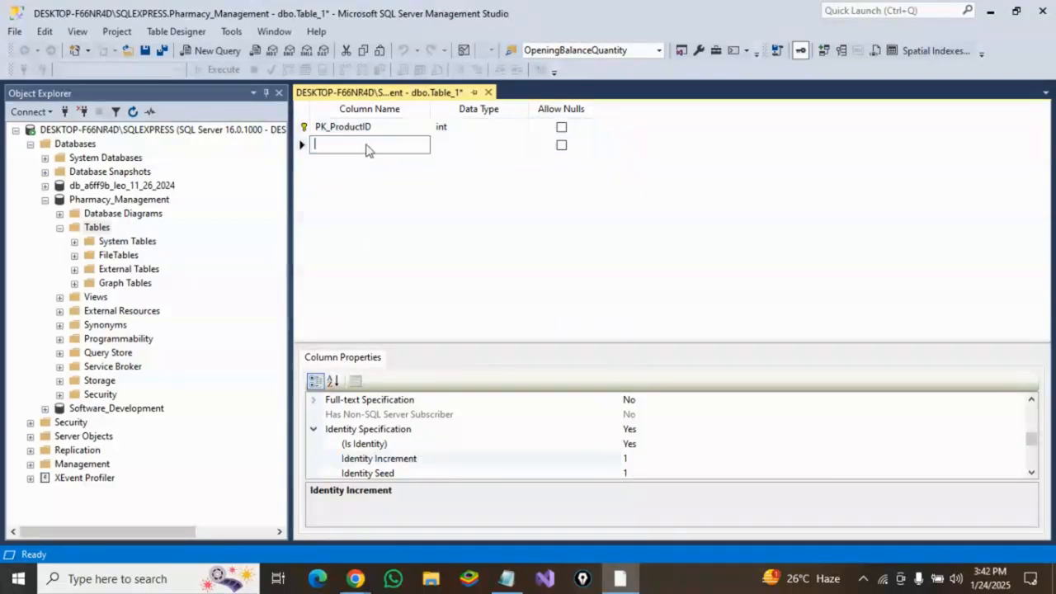
text(Pro)
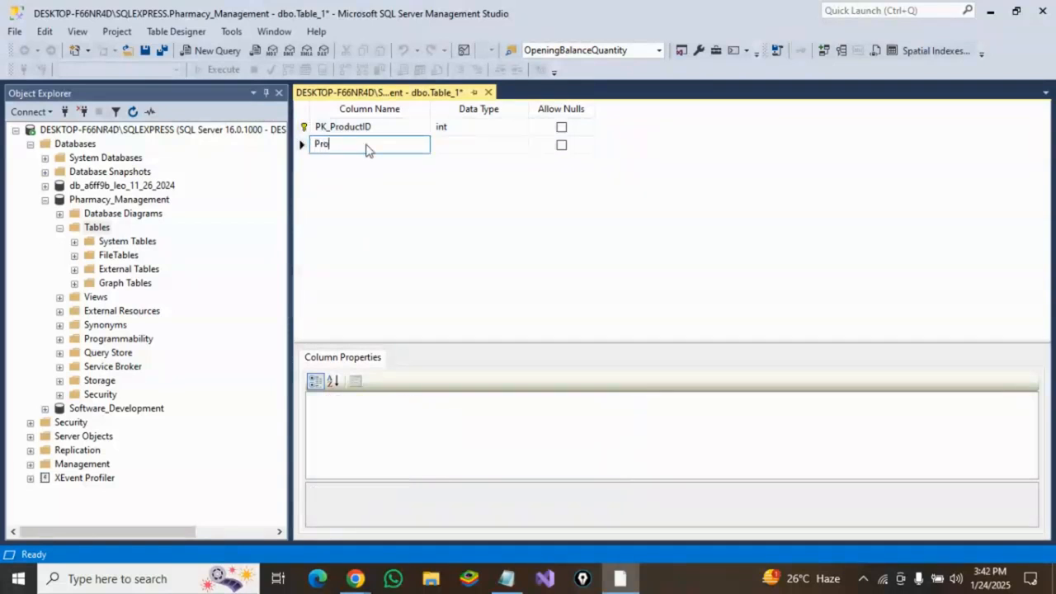
text(ductName)
click(467, 145)
text(v)
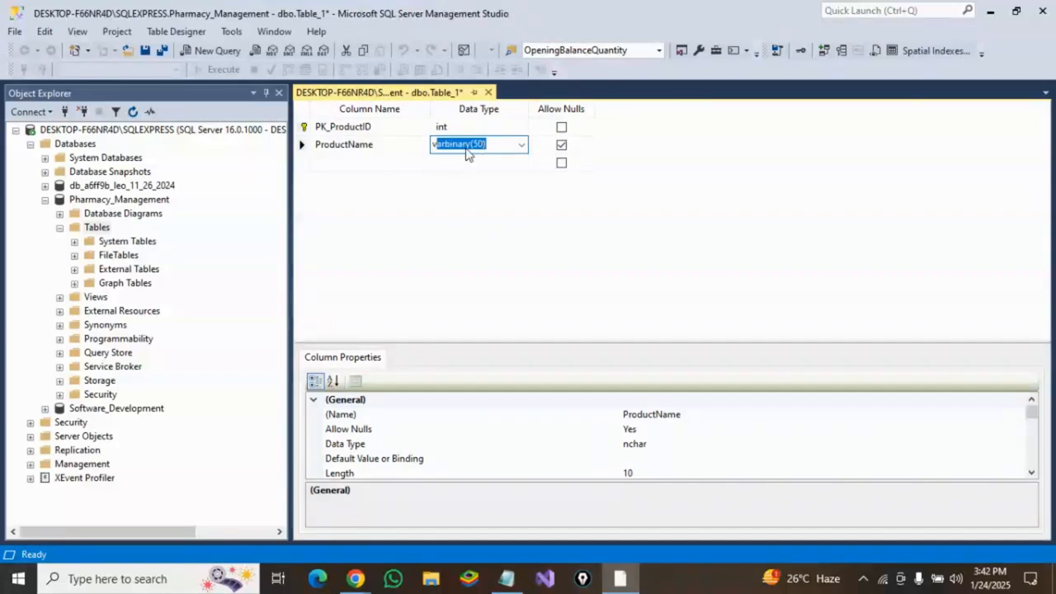
text(archar(100)
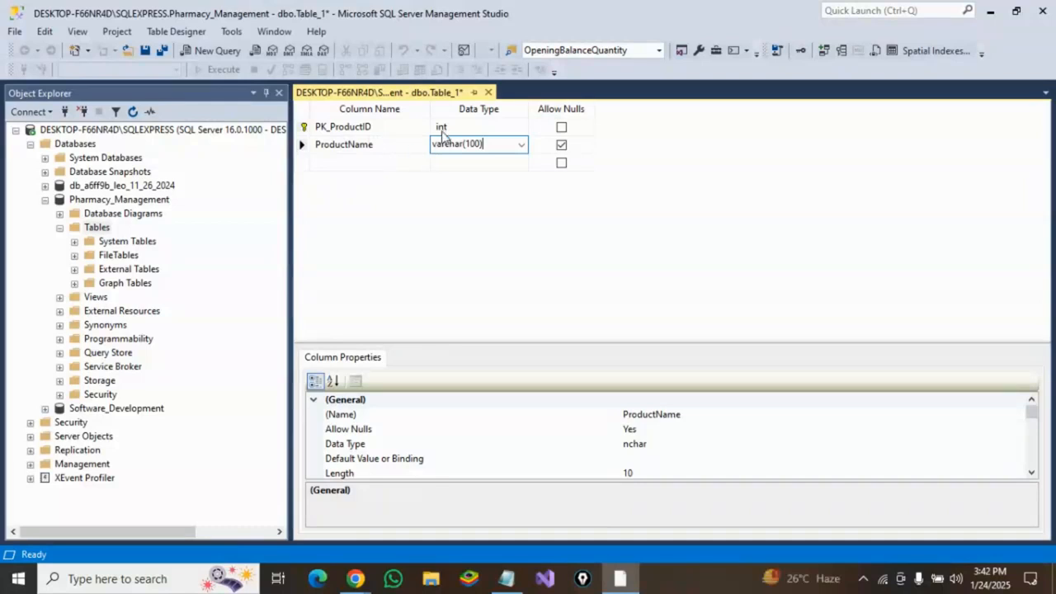
- Add an FK_CategoryID column with data type int below ProductName, leaving nulls allowed
click(347, 163)
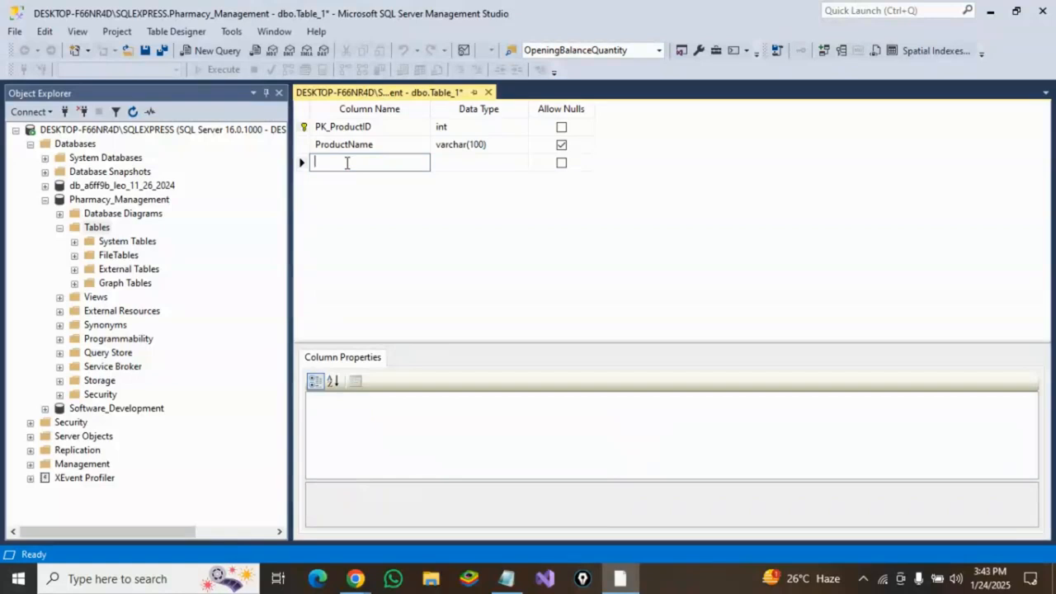
text(FK_CategoryID)
click(466, 162)
text(in)
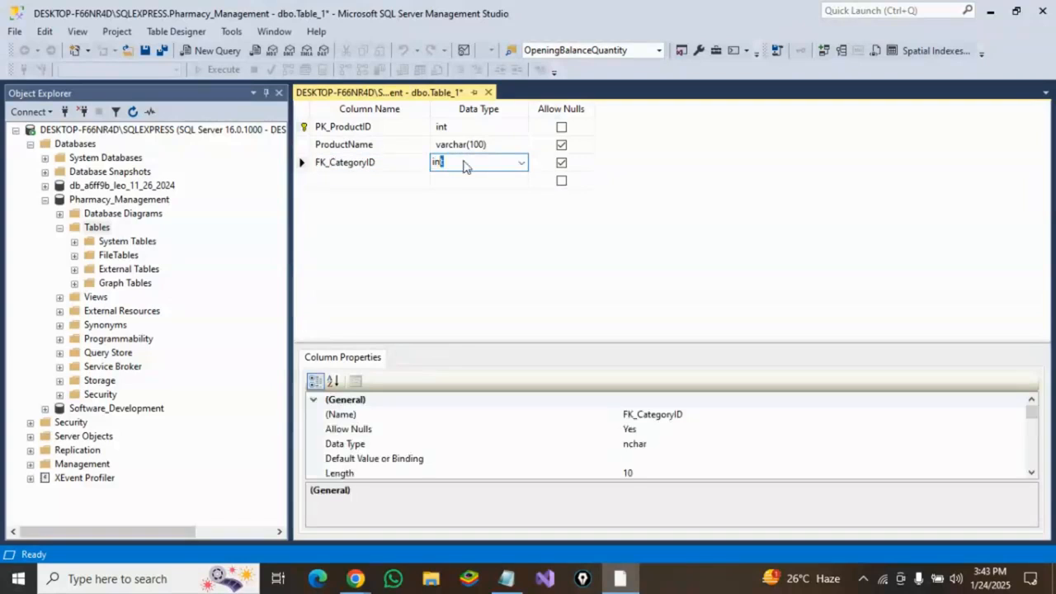
text(t)
- Add ProductNumber and Quantity columns, both with data type int and nulls allowed
click(382, 181)
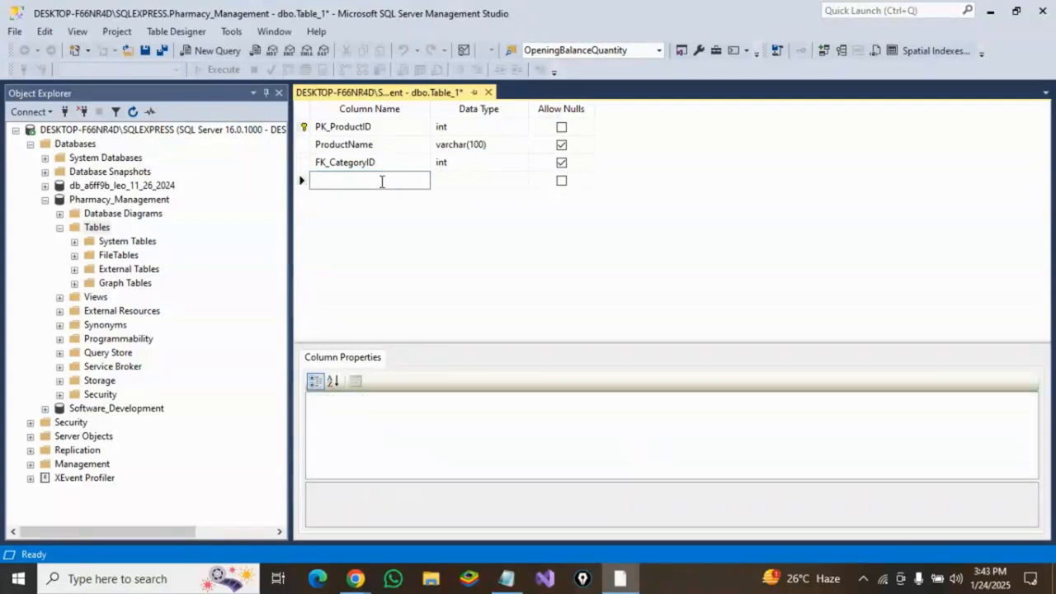
text(ProductNumber)
click(450, 183)
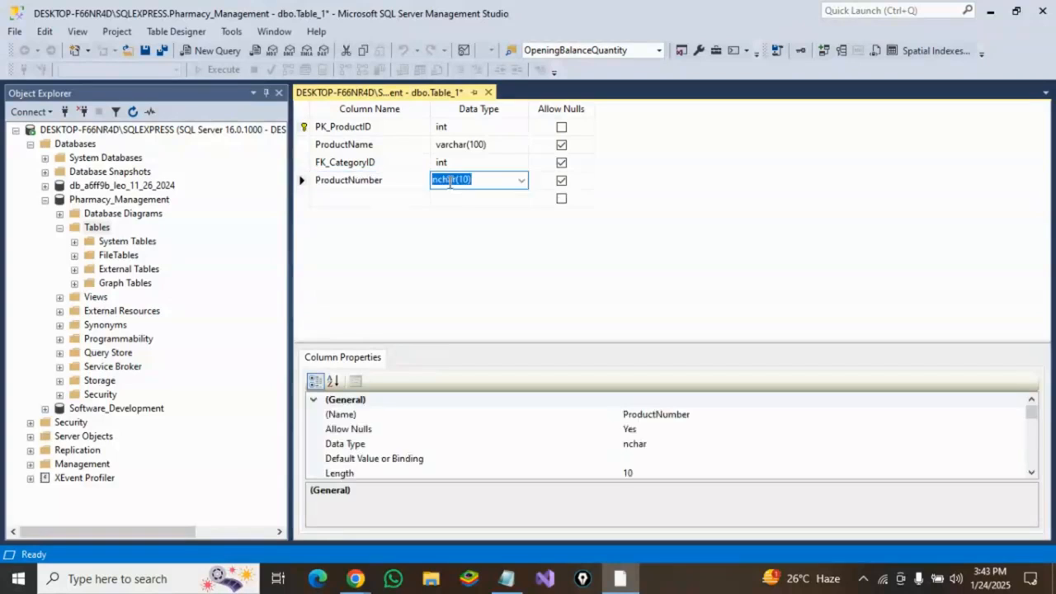
text(int)
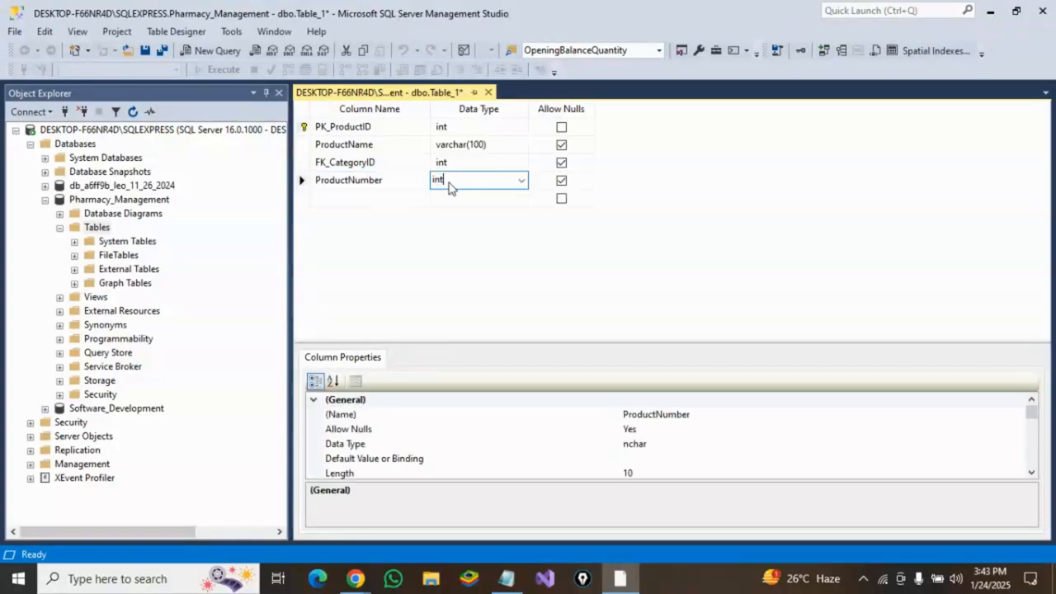
click(387, 199)
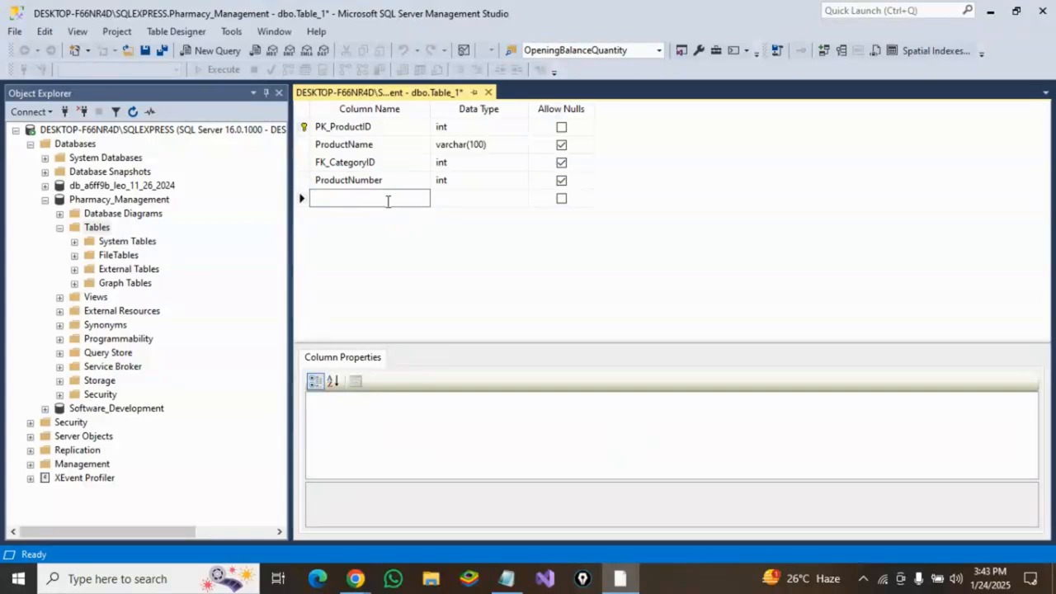
text(Quantity)
click(476, 198)
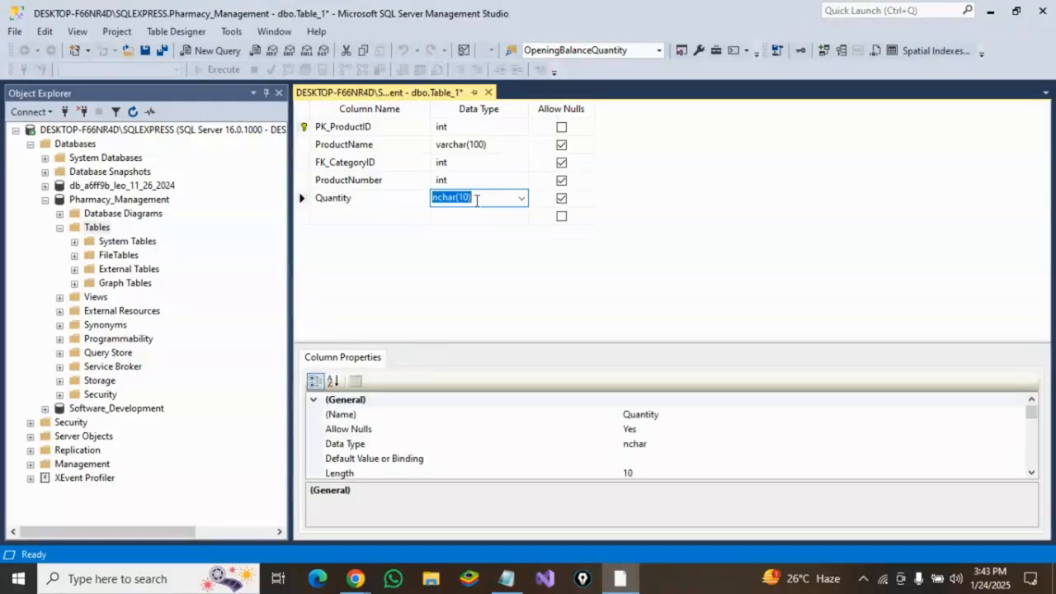
text(int)
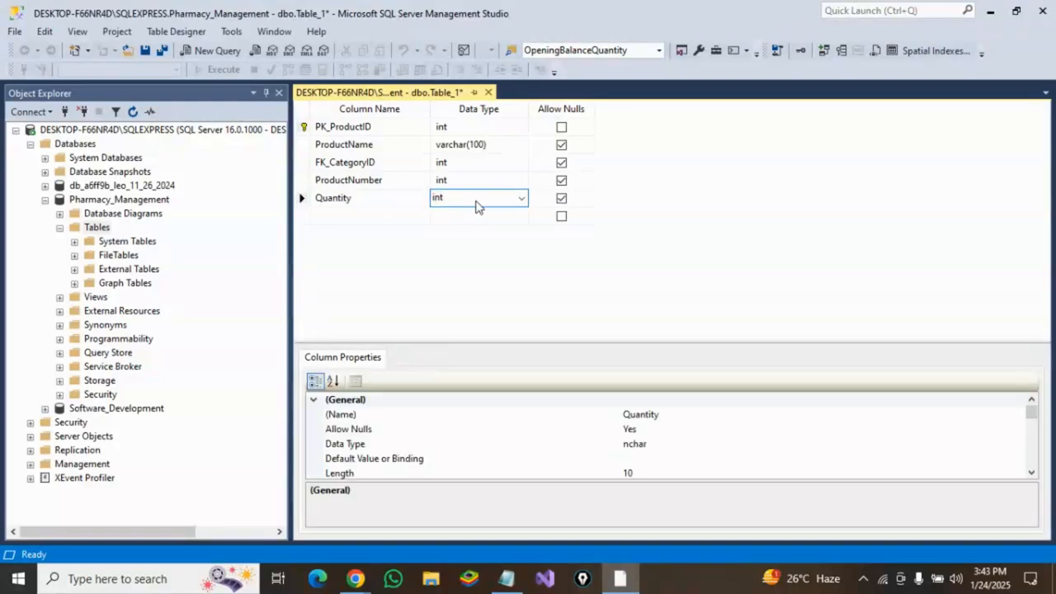
- Add BuyingPrice and SellingPrice columns, both with data type money and nulls allowed
click(353, 217)
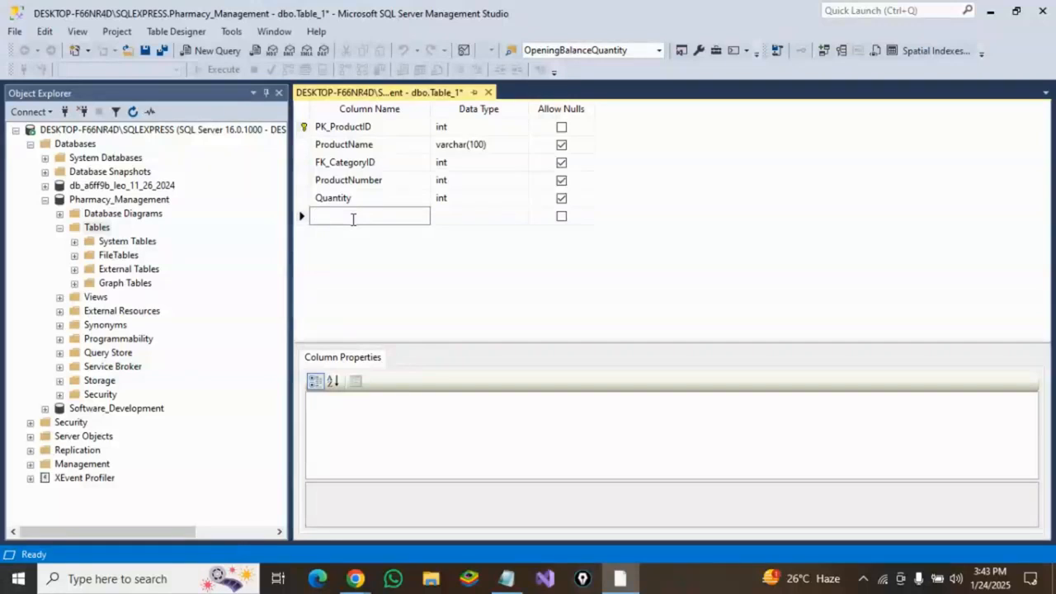
text(BuyingPrice)
click(445, 218)
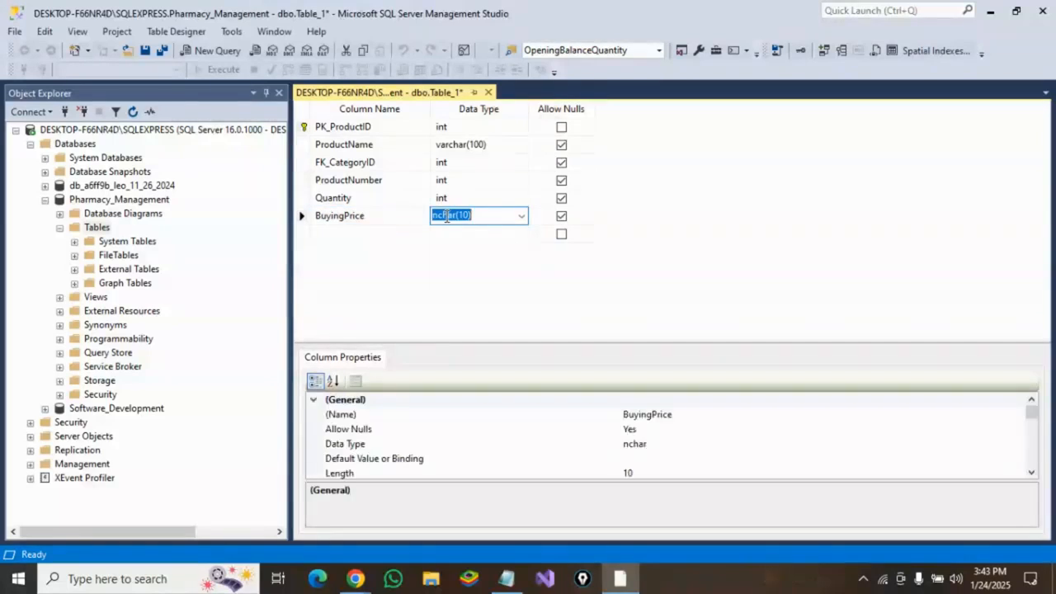
text(money)
click(385, 233)
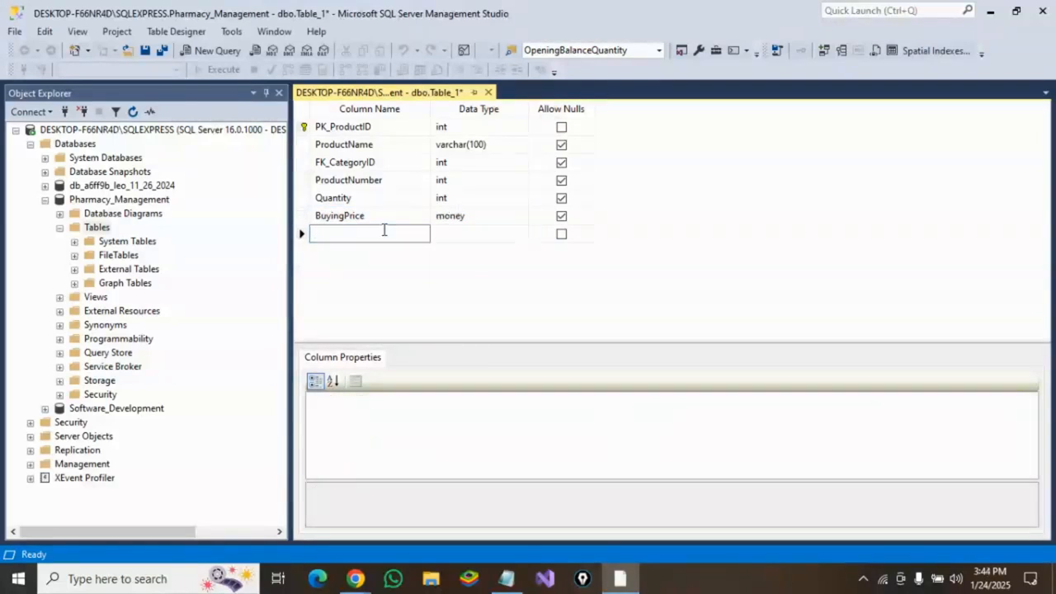
text(Selling )
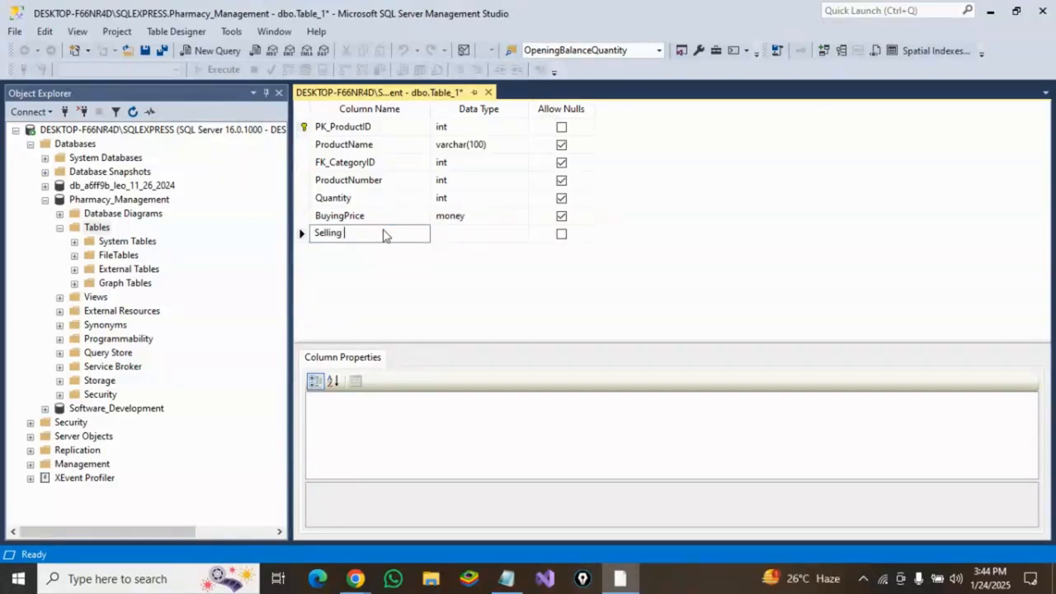
text(Price)
click(477, 231)
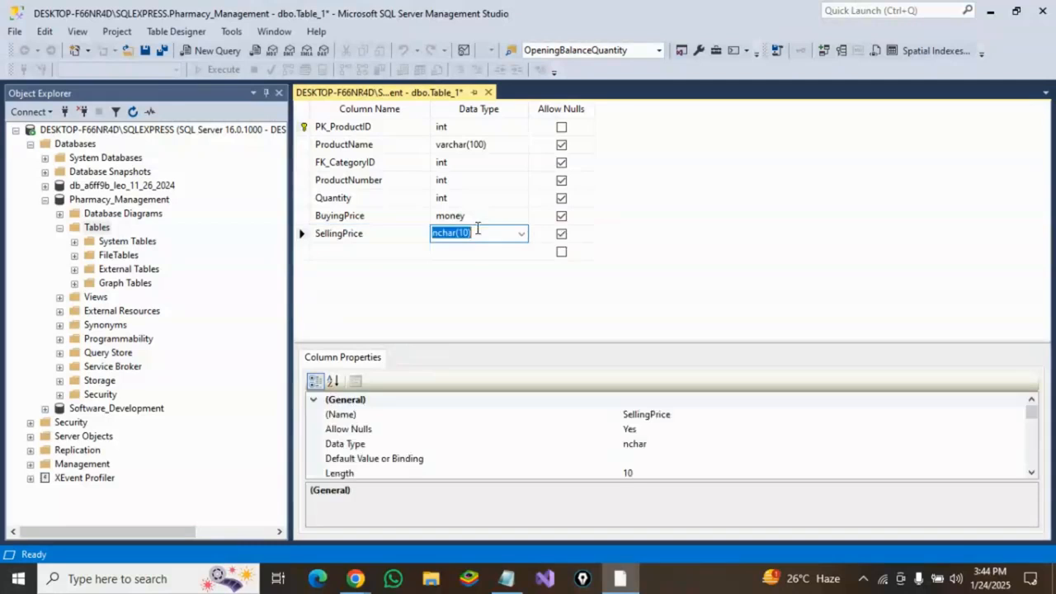
text(money)
- Add a Description column with data type varchar(MAX) as the table's last column, leaving nulls allowed
click(378, 251)
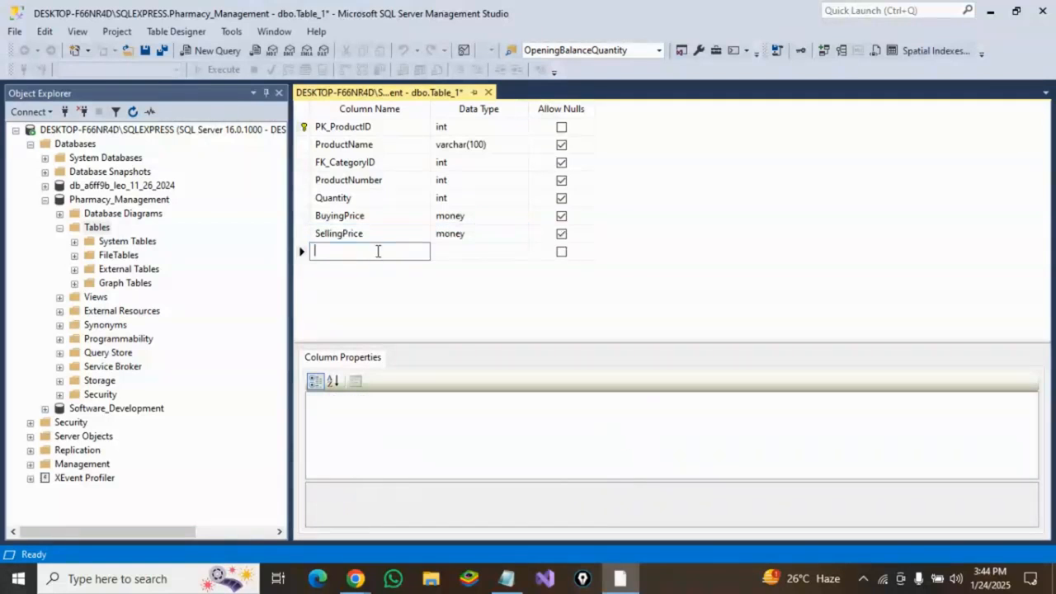
text(Description)
click(518, 255)
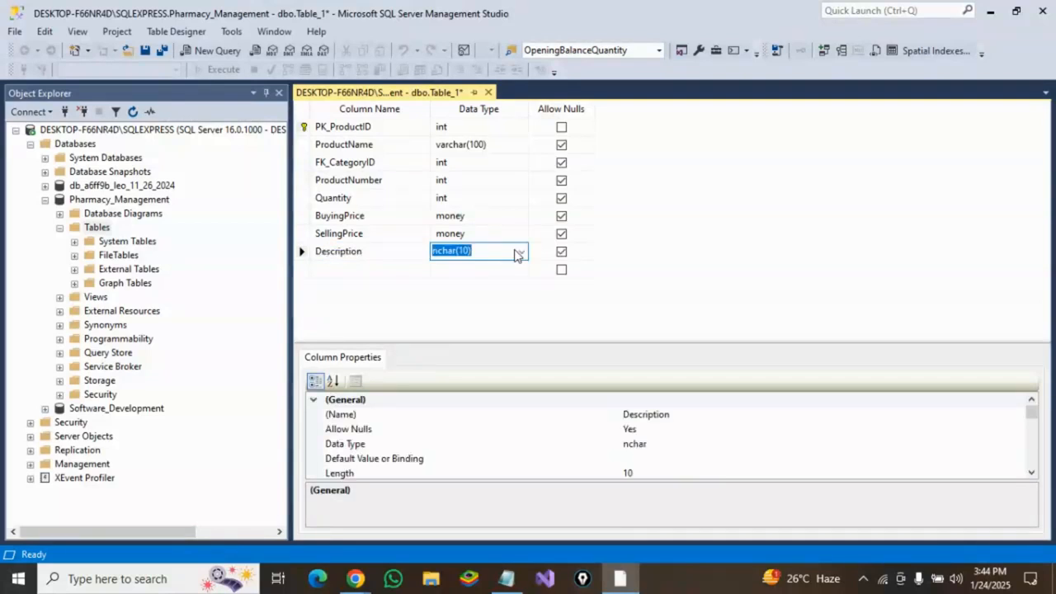
text(var)
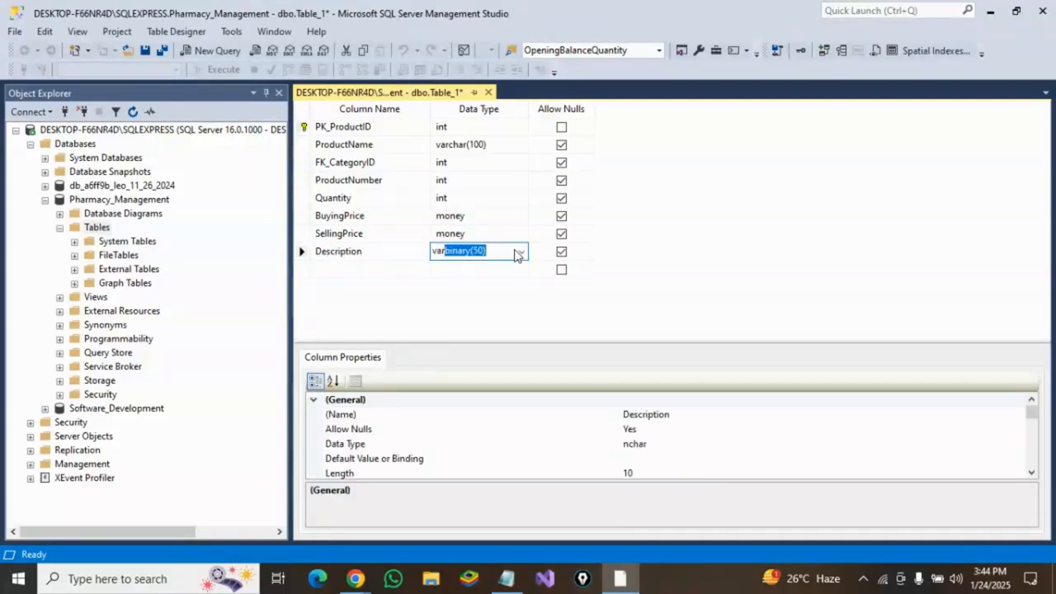
text(char(max))
click(495, 202)
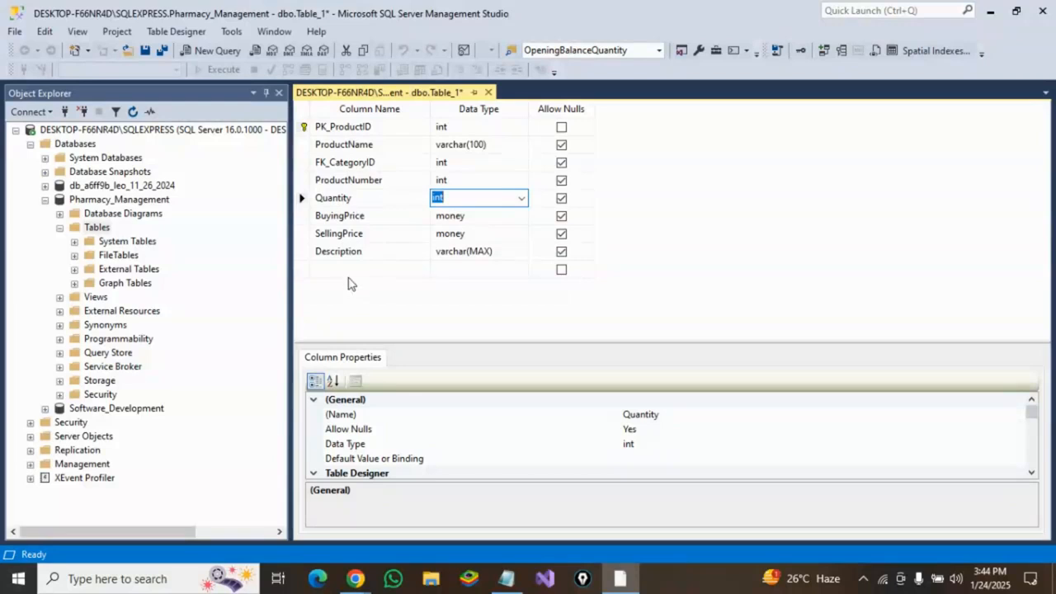
- Save the table under the name tblProducts and close its designer
click(146, 52)
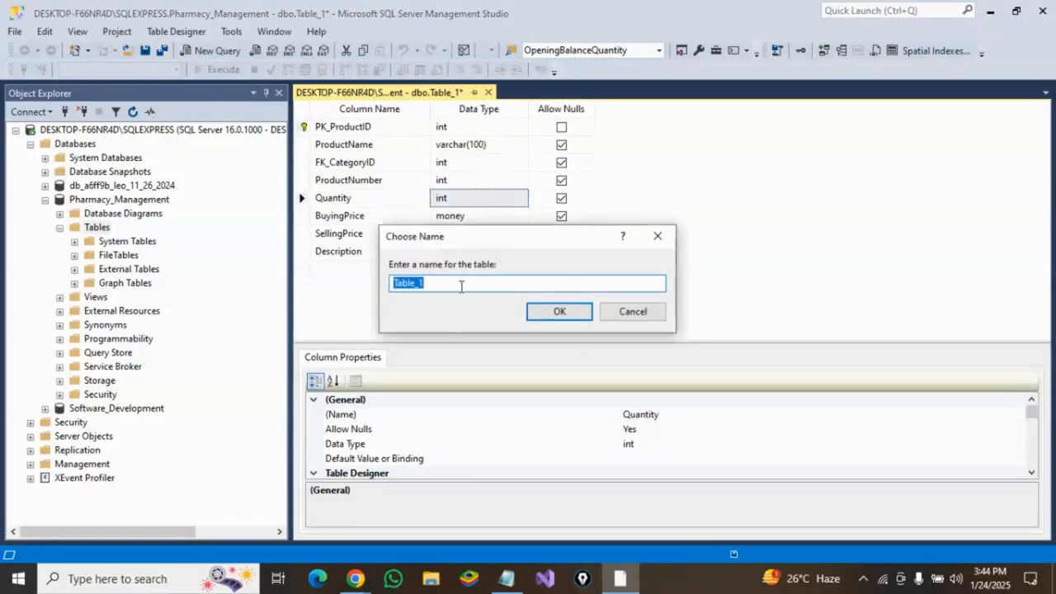
text(t)
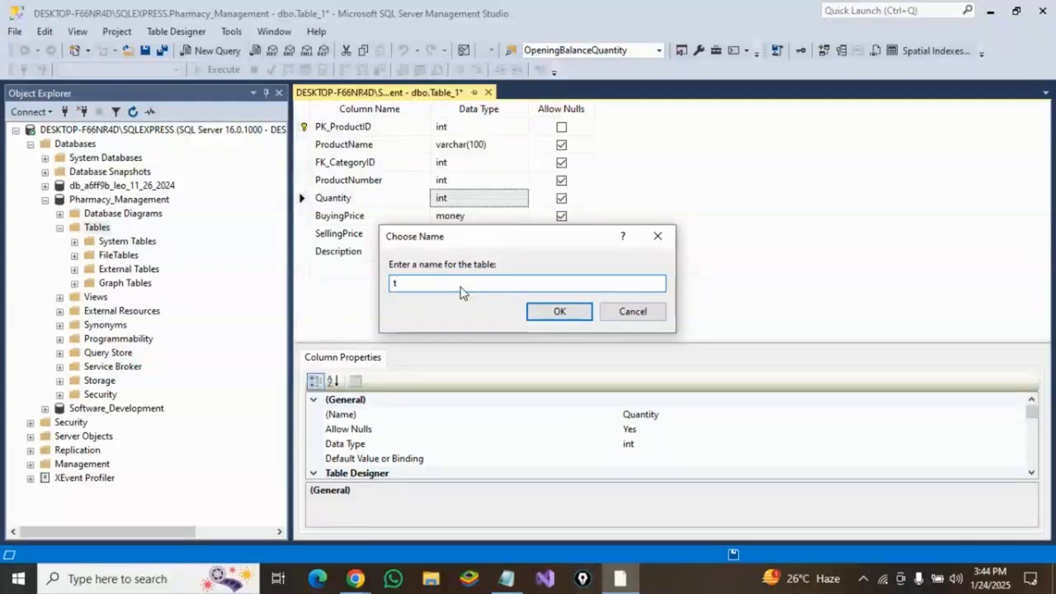
text(blProducts)
click(566, 320)
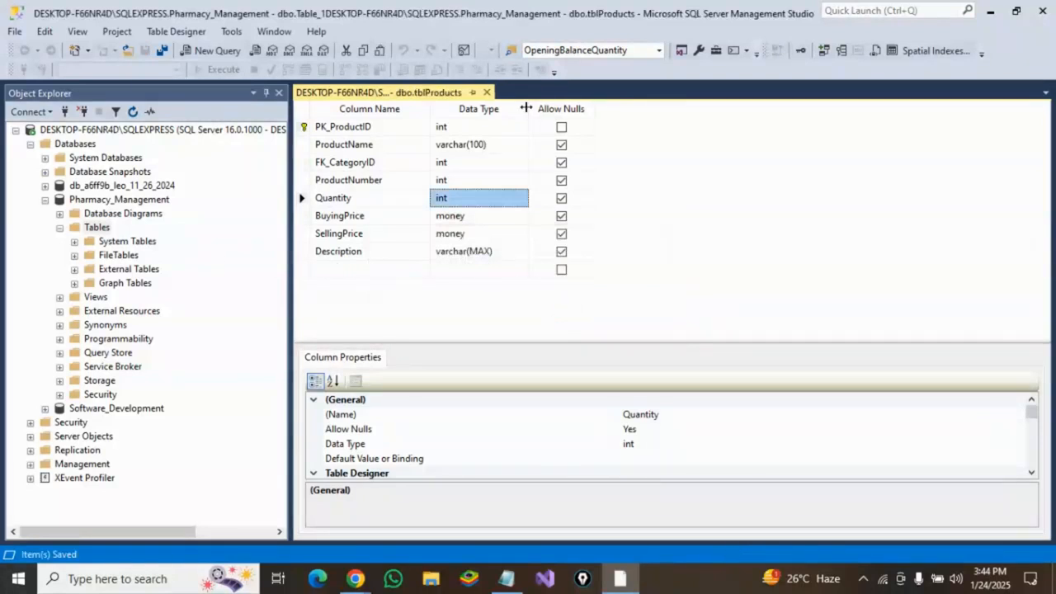
click(488, 92)
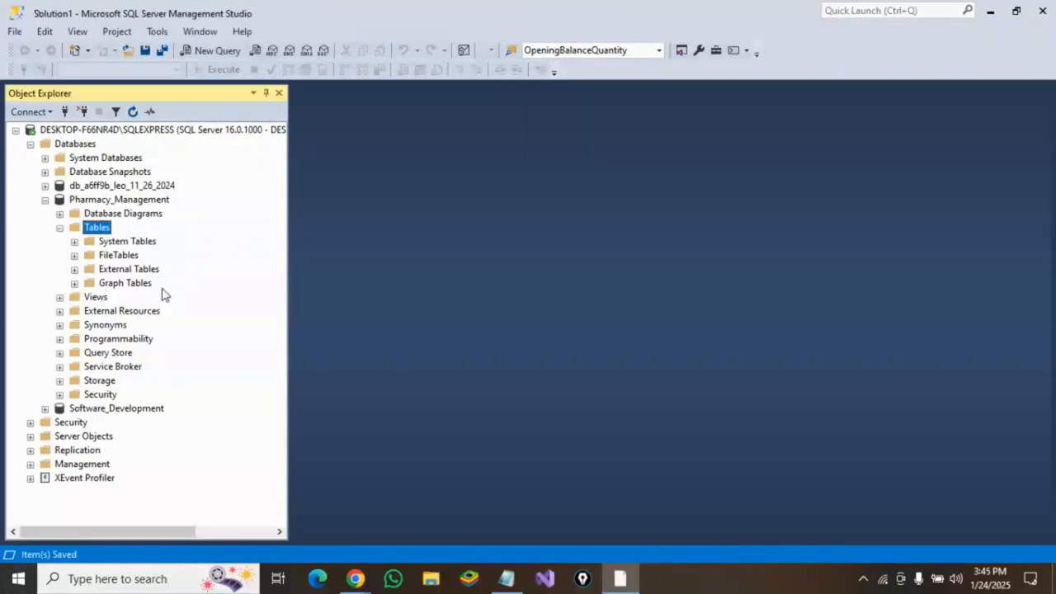
- Refresh the Pharmacy_Management tables and open the top 200 rows of dbo.tblProducts for editing
right_click(97, 231)
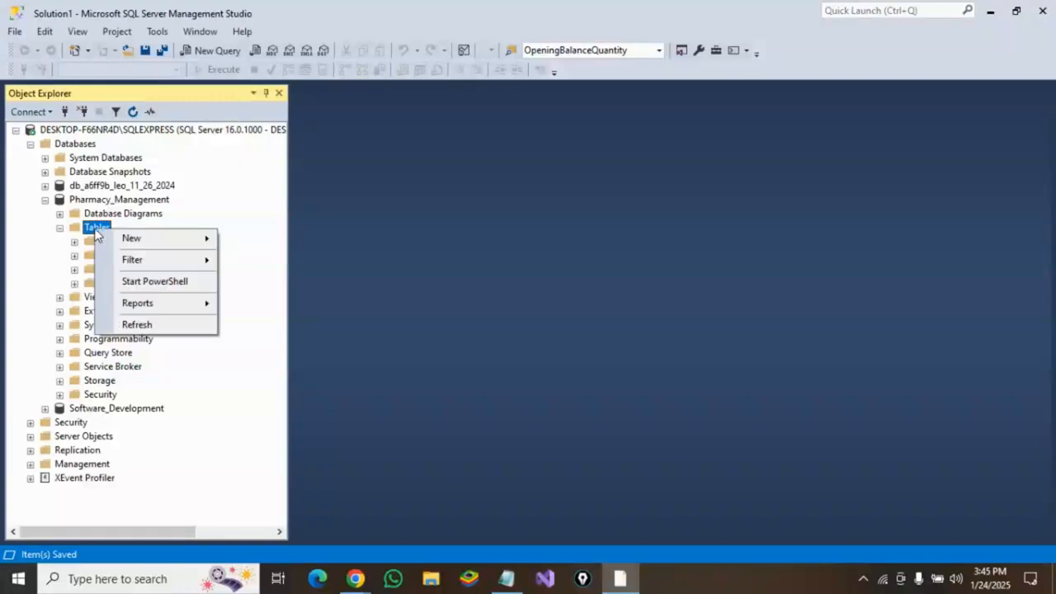
click(147, 322)
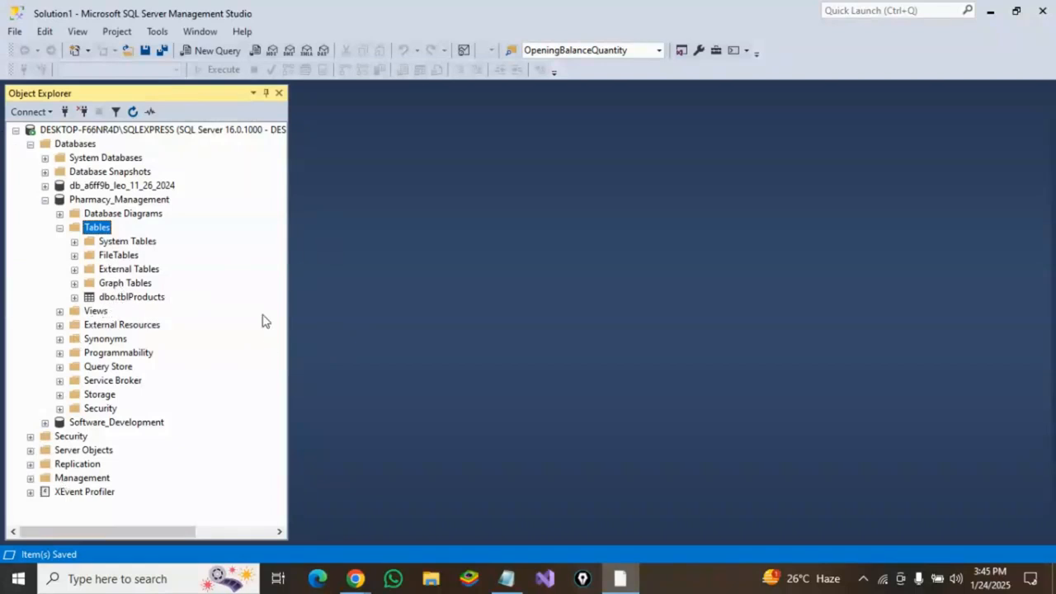
click(113, 300)
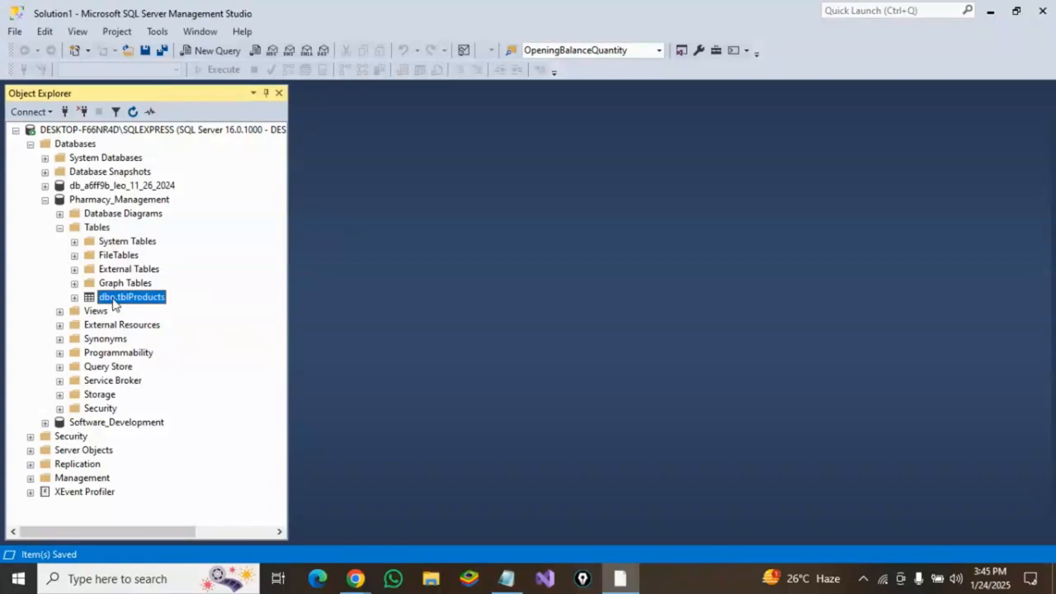
right_click(114, 304)
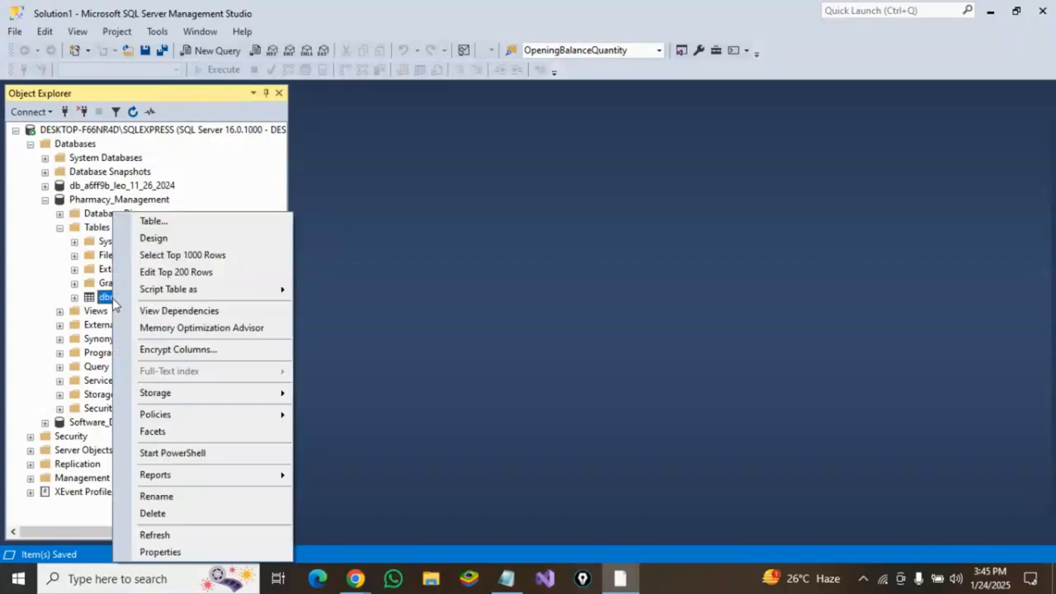
click(185, 279)
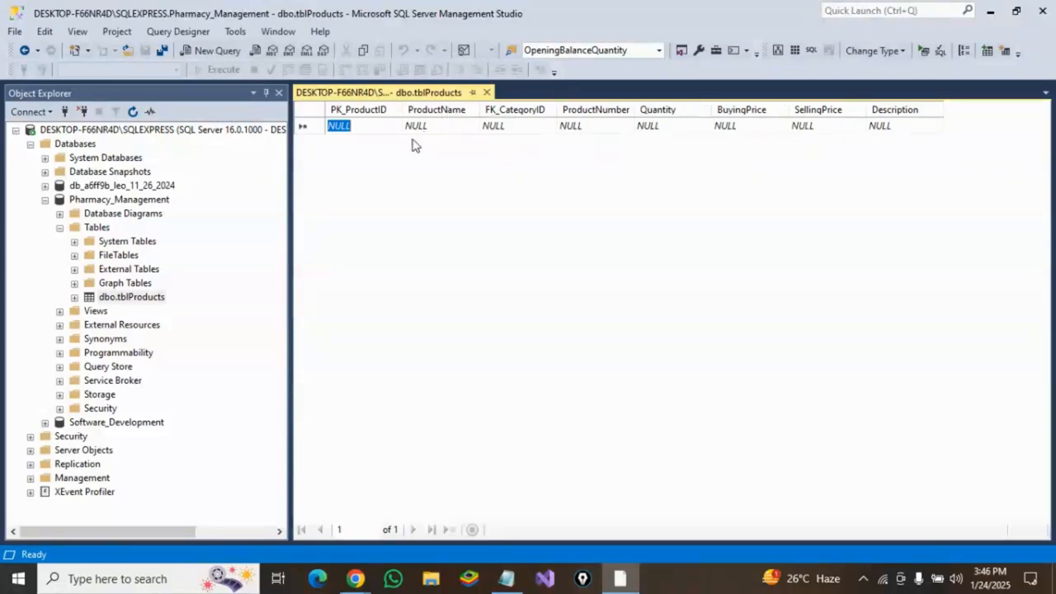
- Start the first product record with ProductName Napa Extra, FK_CategoryID 1, ProductNumber 100001 and Quantity 100
click(439, 126)
text(Na)
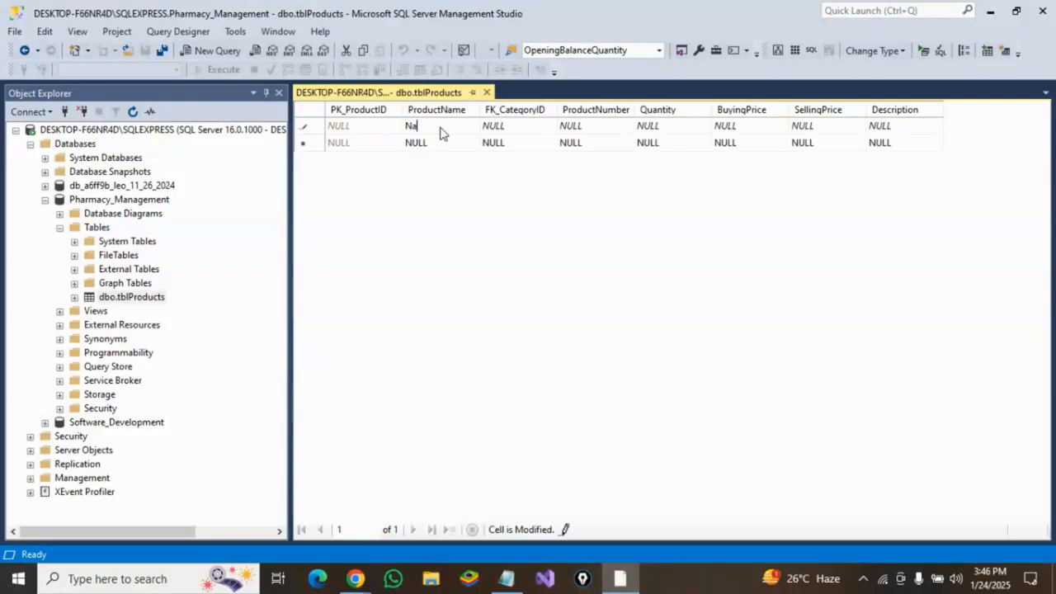
text(pa Extra)
click(507, 130)
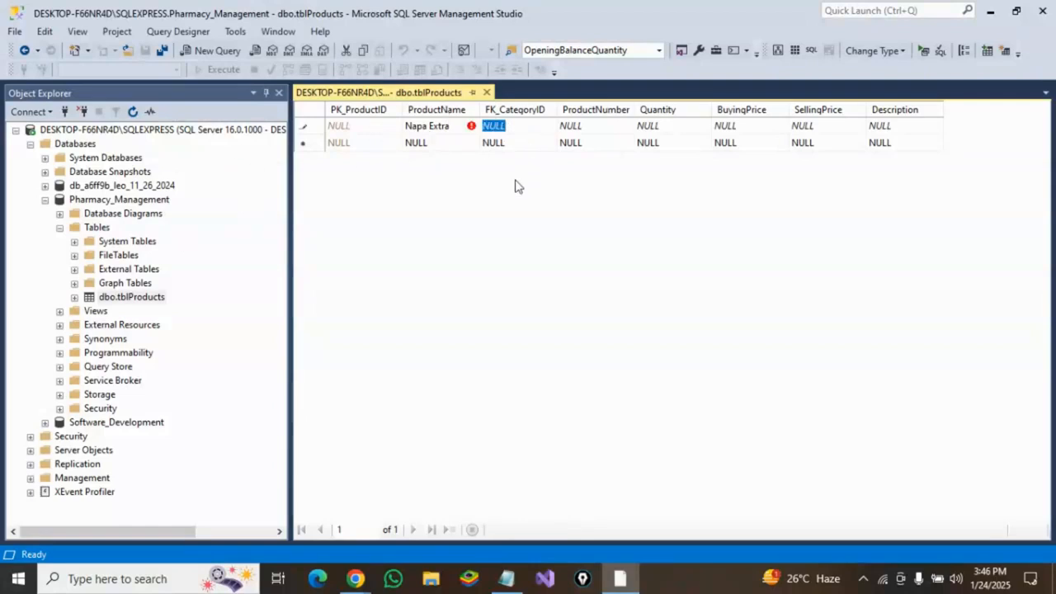
text(1)
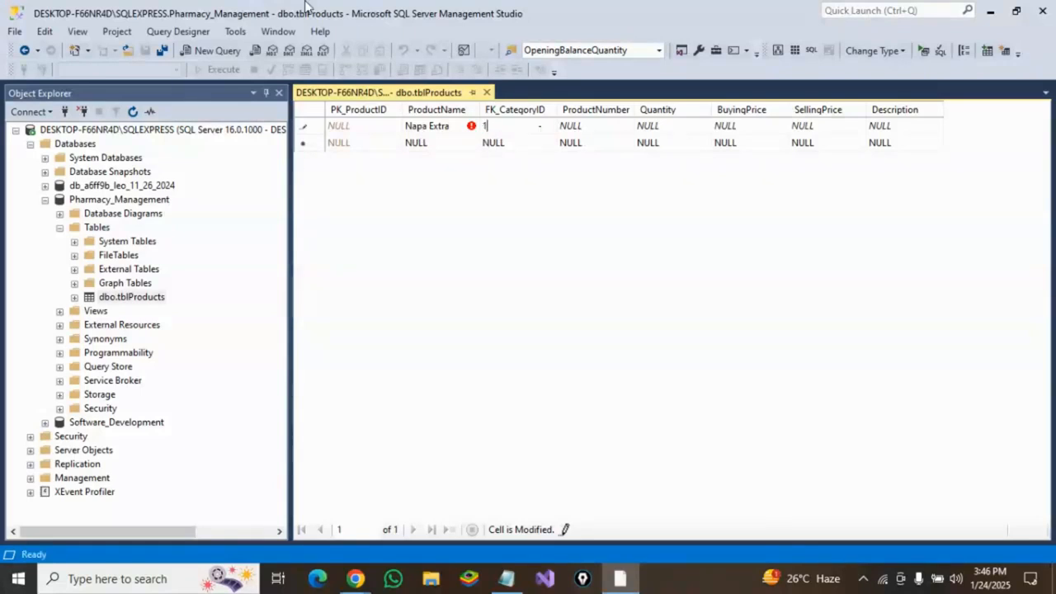
click(598, 132)
text(100001)
click(675, 130)
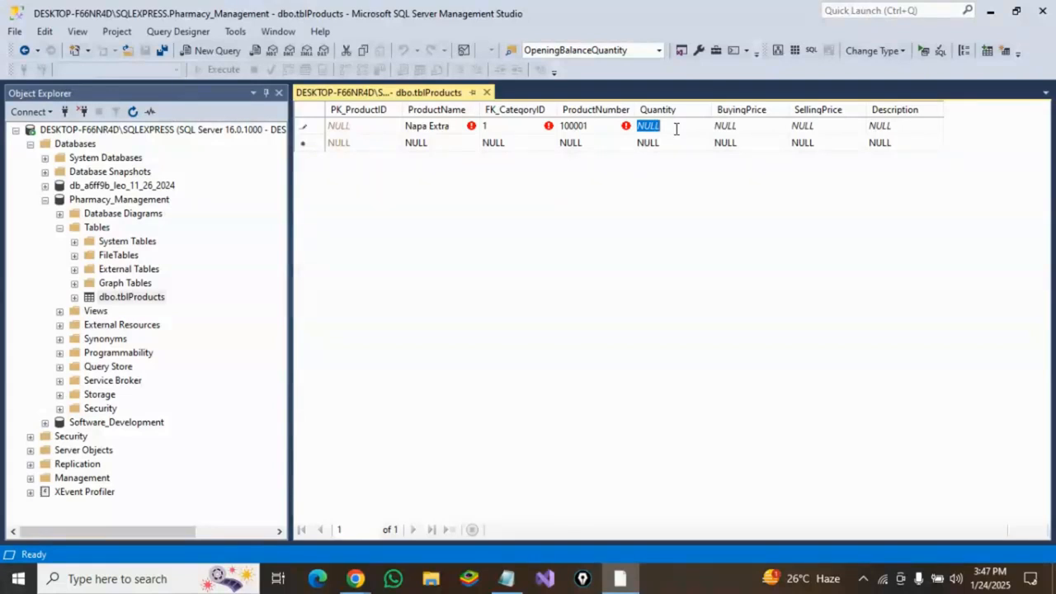
text(100)
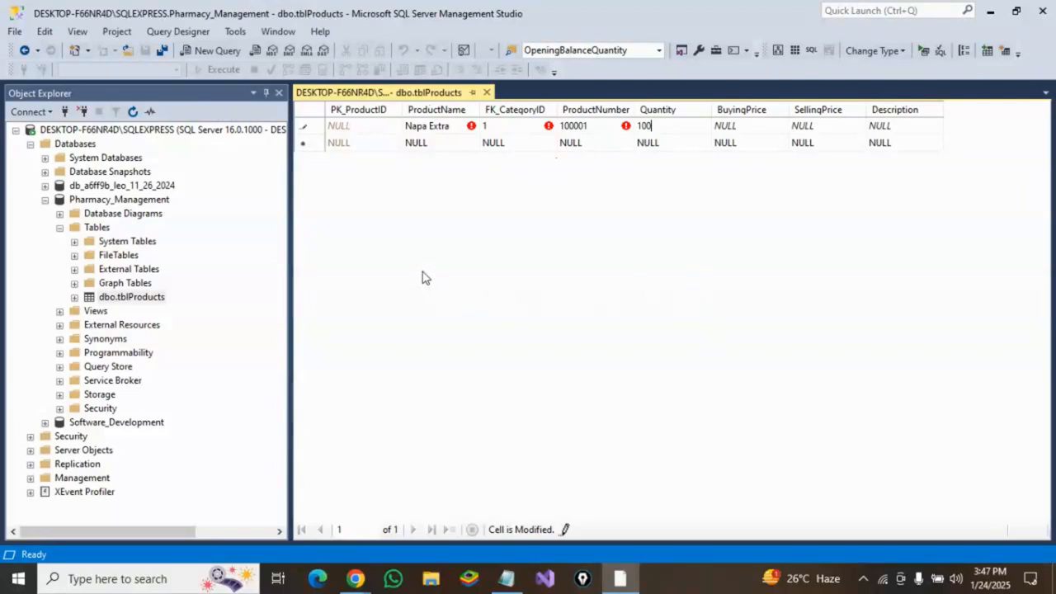
- Complete the Napa Extra record with BuyingPrice 2, SellingPrice 3 and Description Paracitamal, and commit the row
click(729, 127)
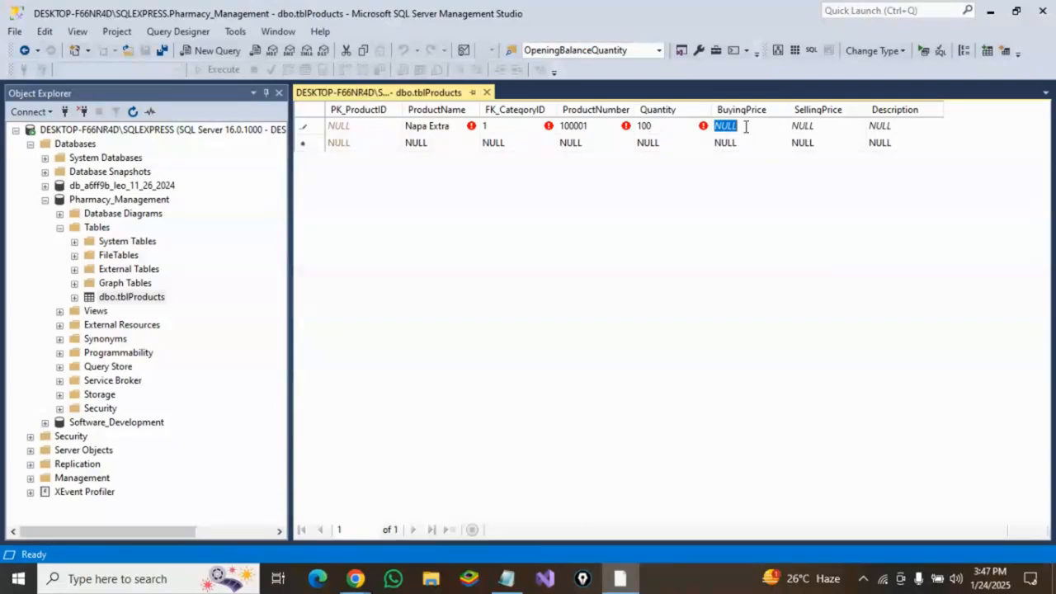
text(2)
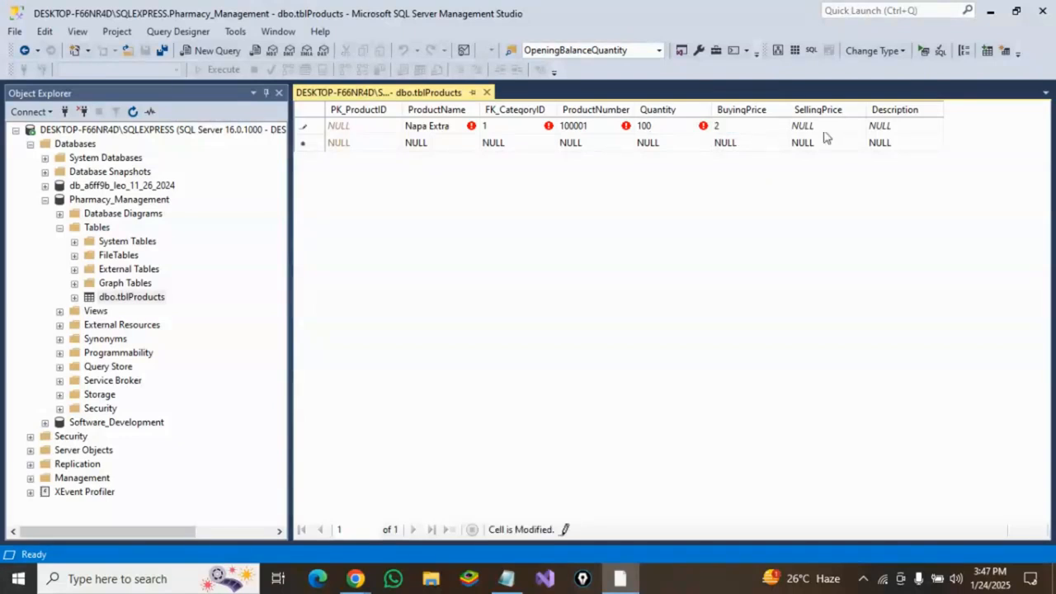
click(825, 129)
text(3)
click(886, 127)
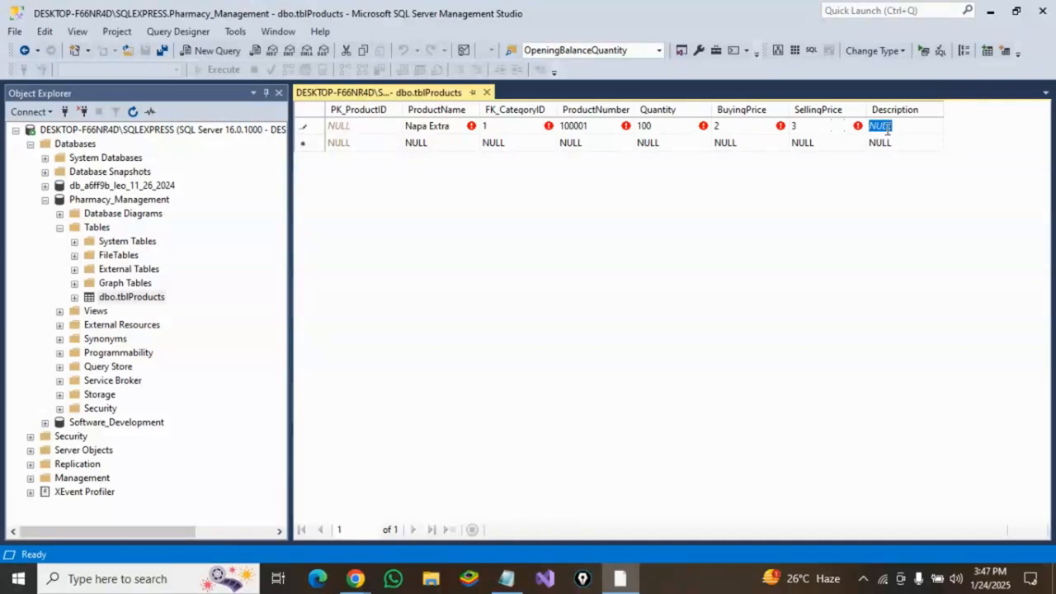
text(P)
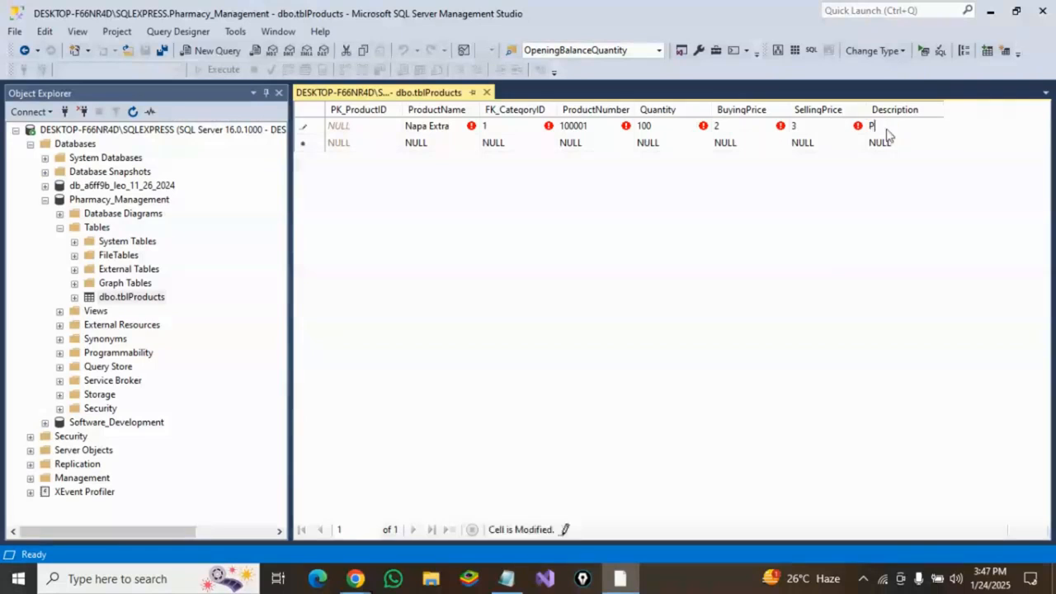
text(aracitamal)
click(902, 145)
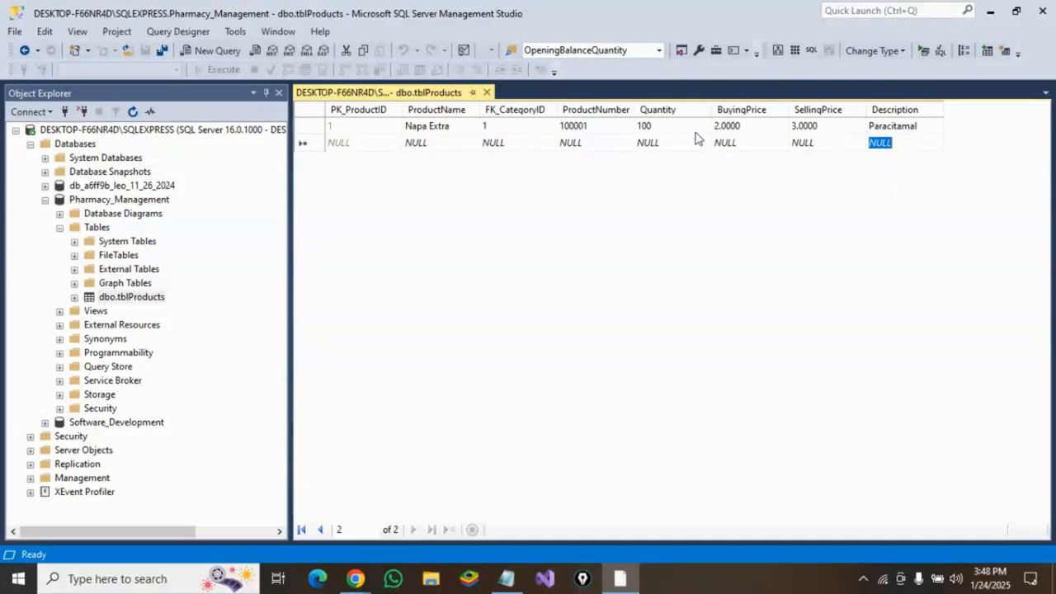
- Start a second product record with ProductName Ace, FK_CategoryID 1, ProductNumber 100002 and Quantity 50
click(435, 144)
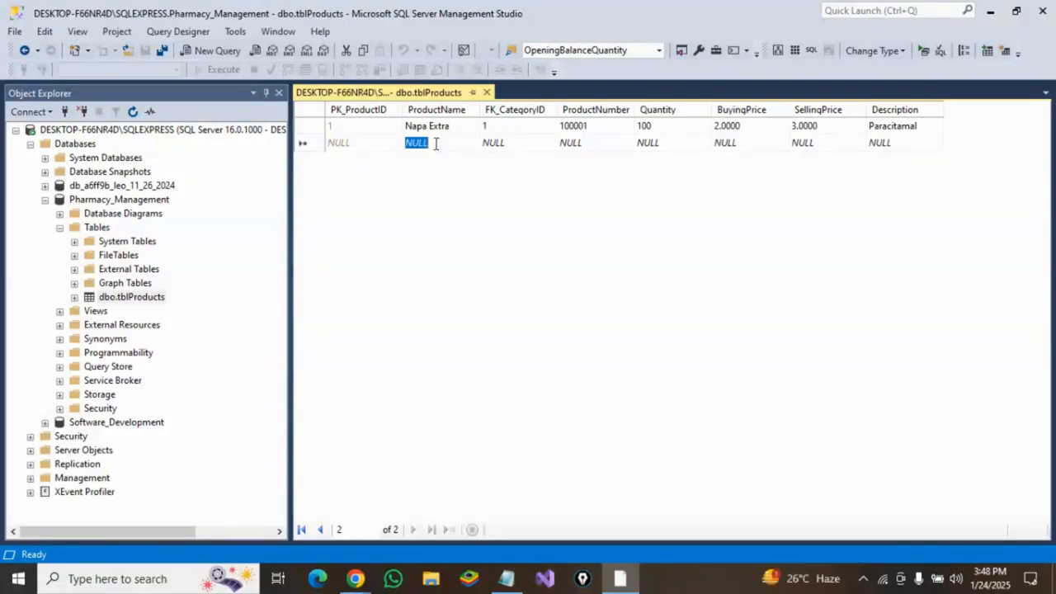
text(ce)
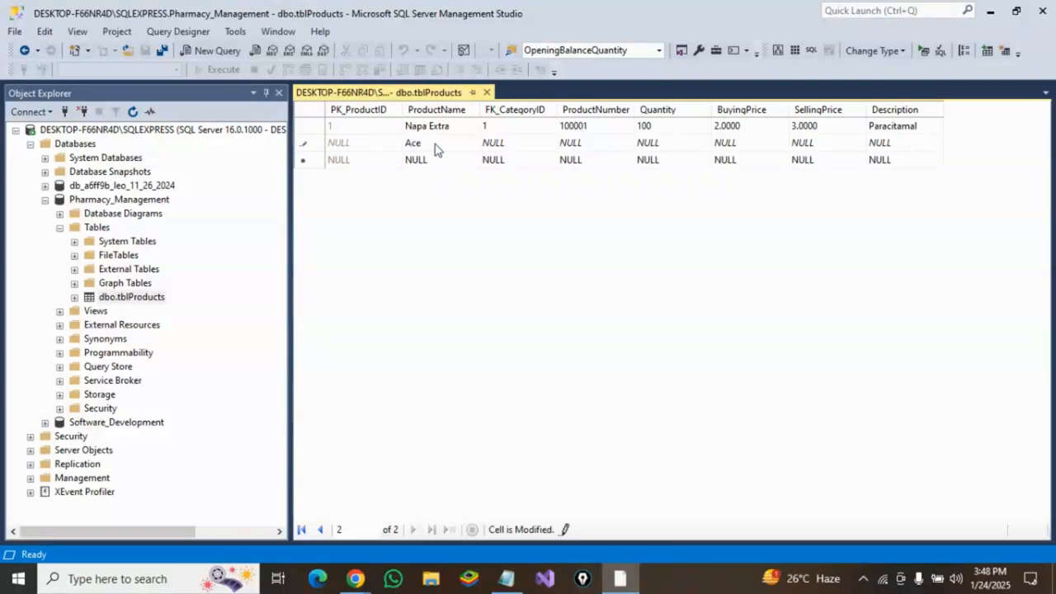
click(494, 146)
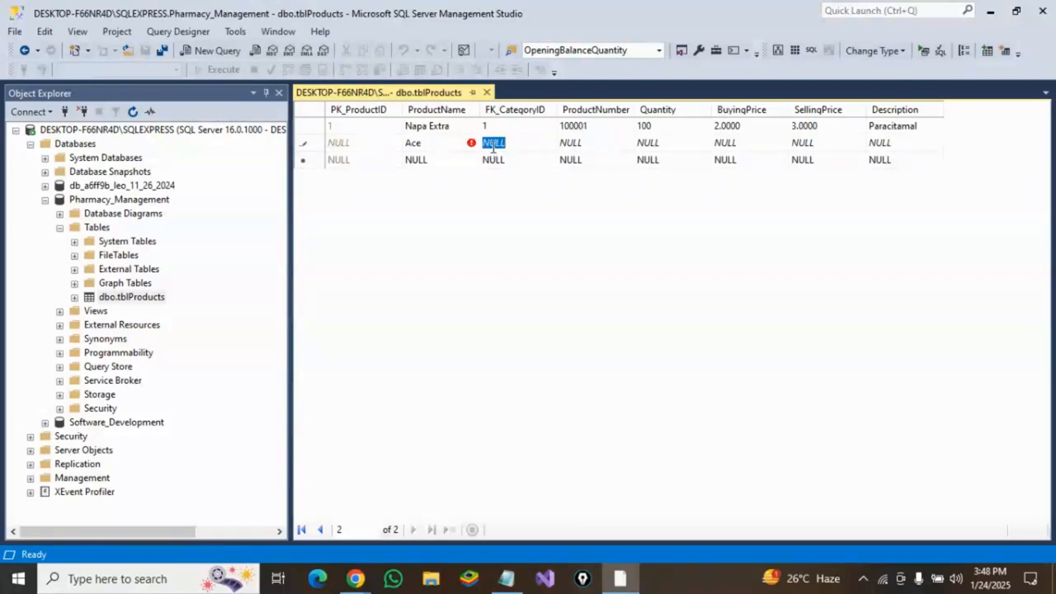
text(1)
click(577, 145)
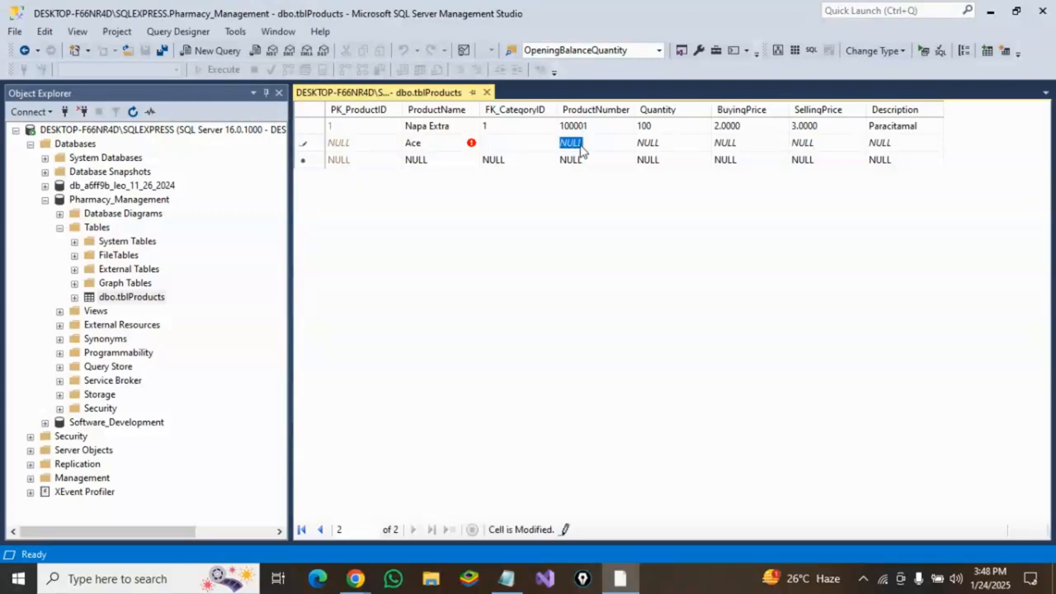
text(100002)
click(649, 147)
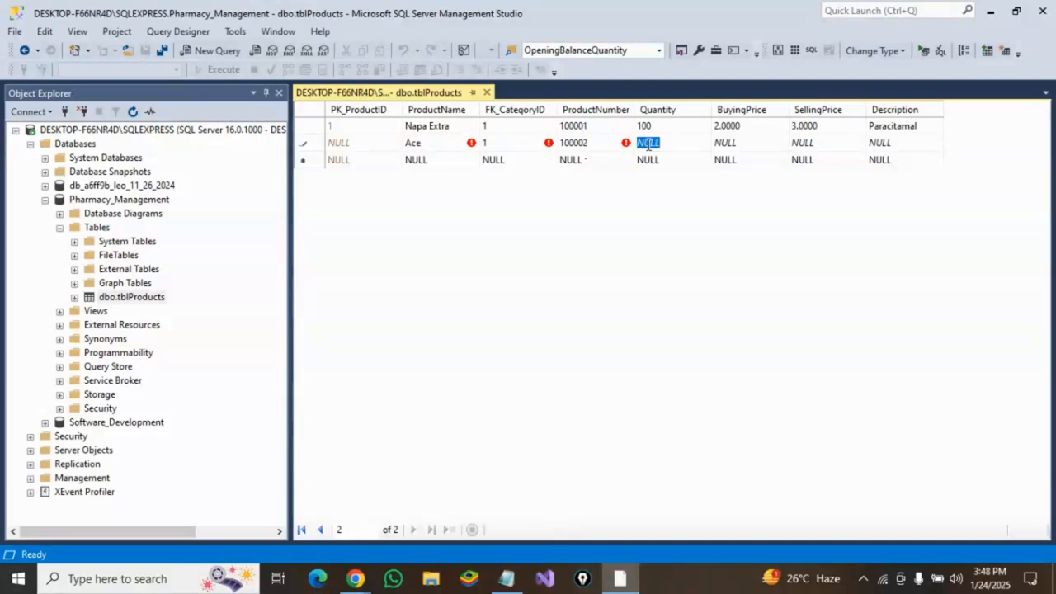
text(50)
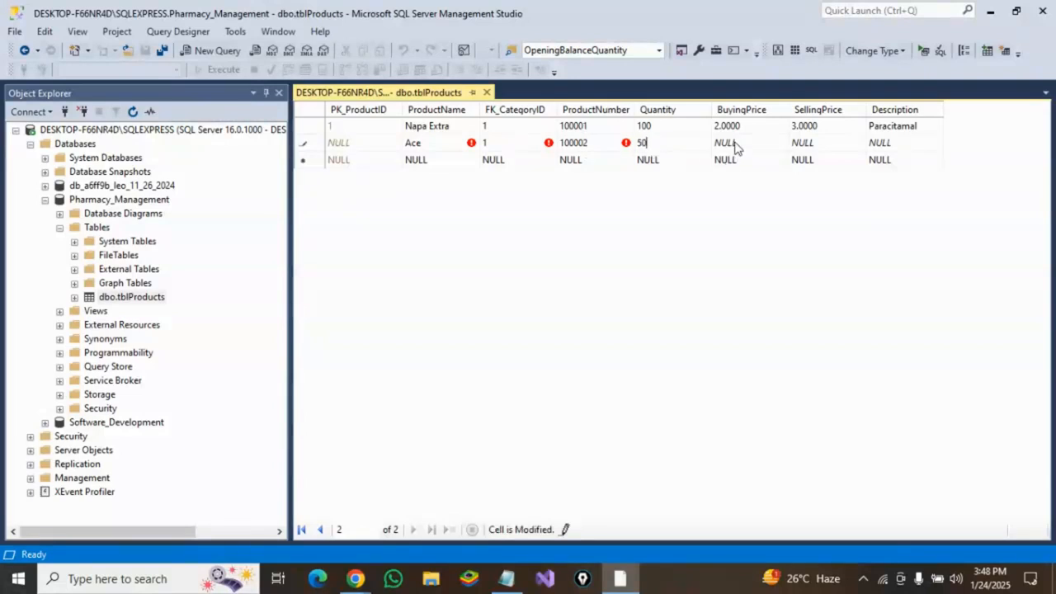
- Complete the Ace record with BuyingPrice 1, SellingPrice 2 and Description Paracitamal, commit the row, and close the table data
click(735, 144)
text(1)
click(830, 141)
text(2)
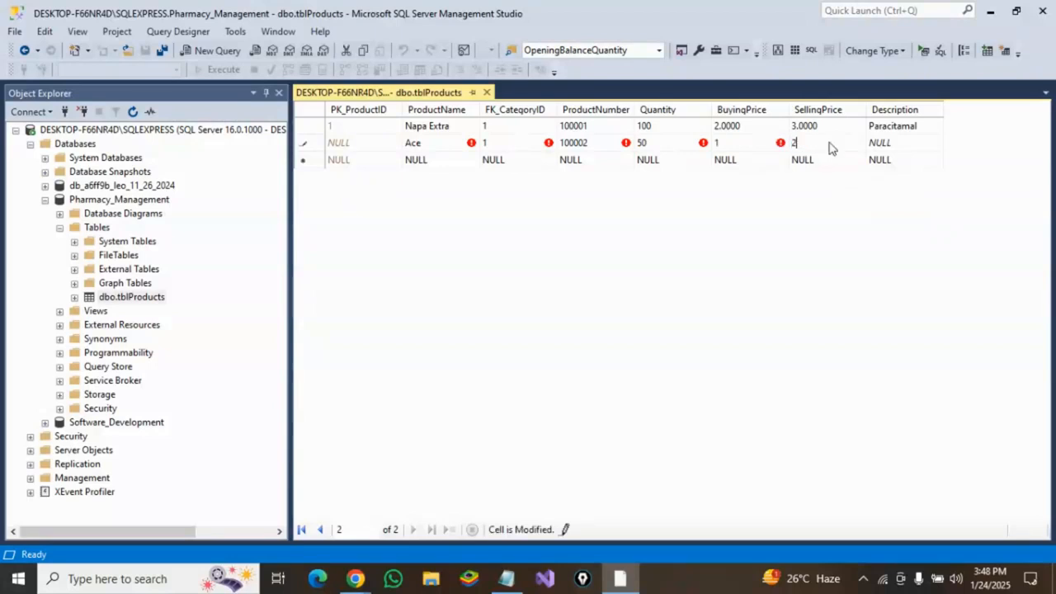
click(888, 146)
text(Paracitamo)
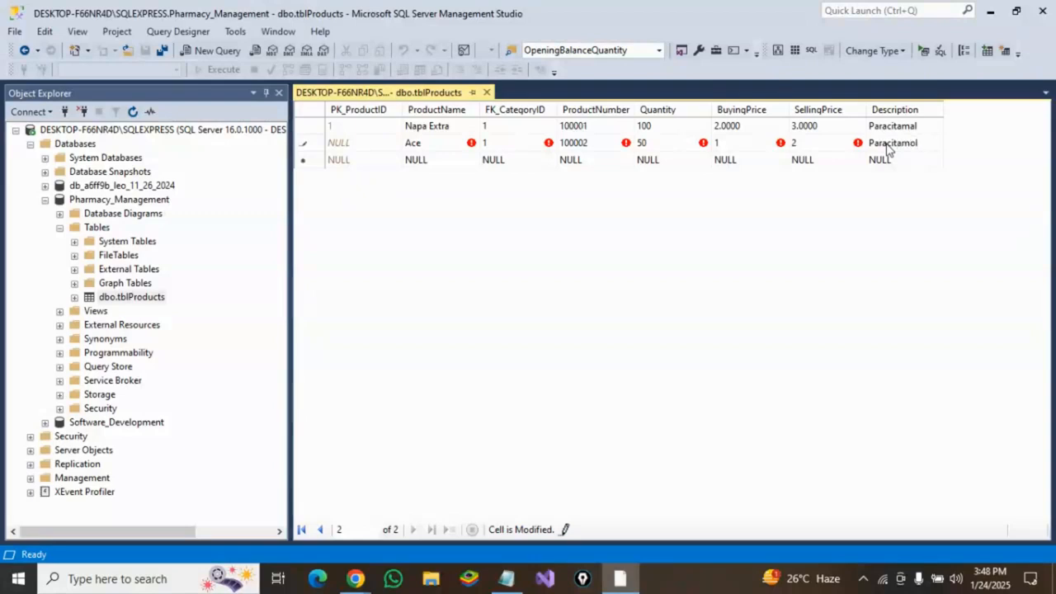
text(l)
click(888, 160)
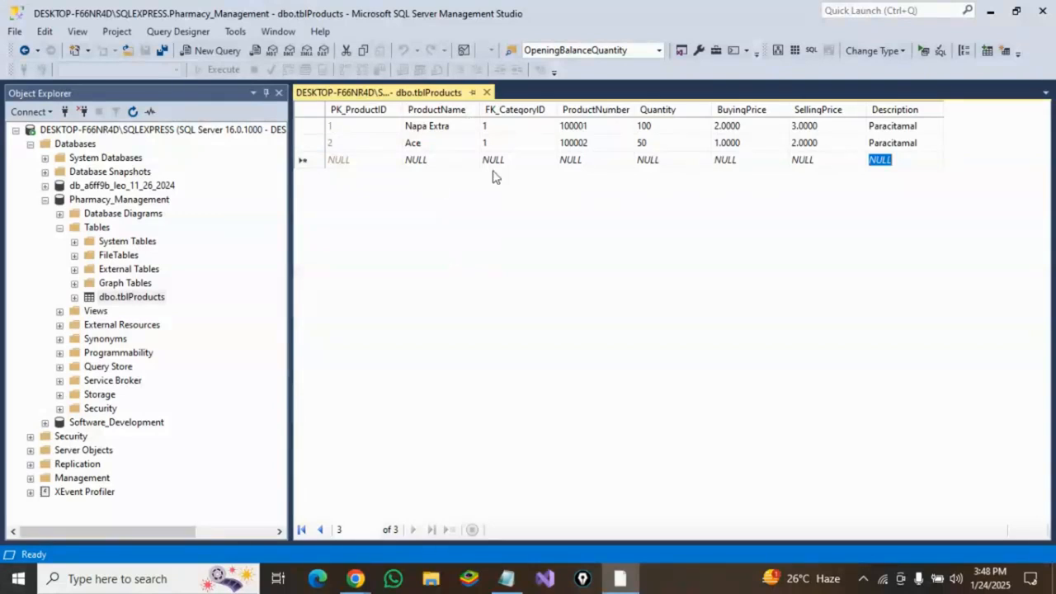
click(486, 92)
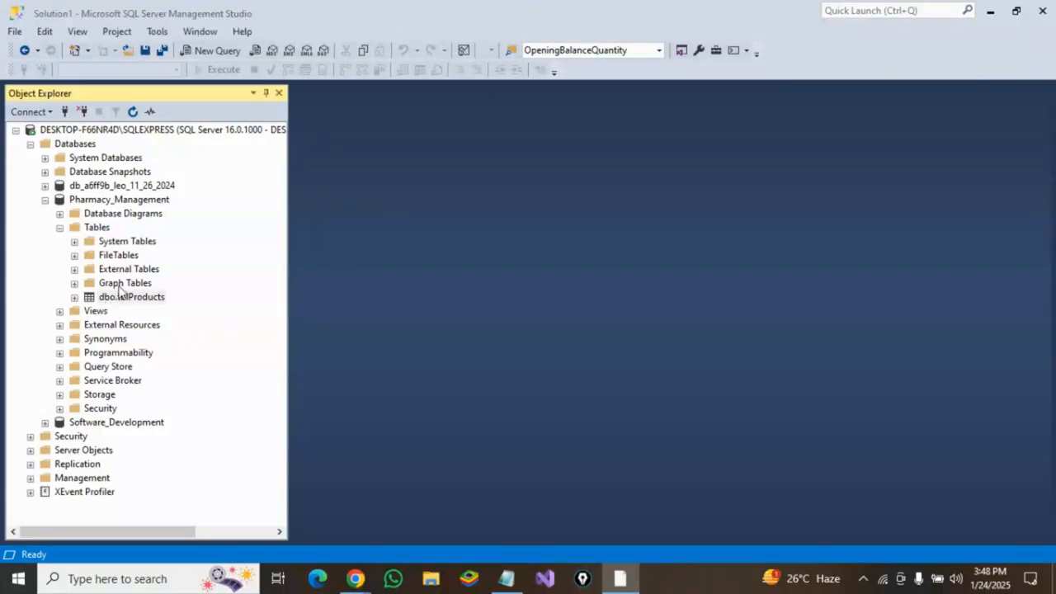
- Create a new query on Pharmacy_Management containing "select * from tblProducts" and execute it
click(206, 53)
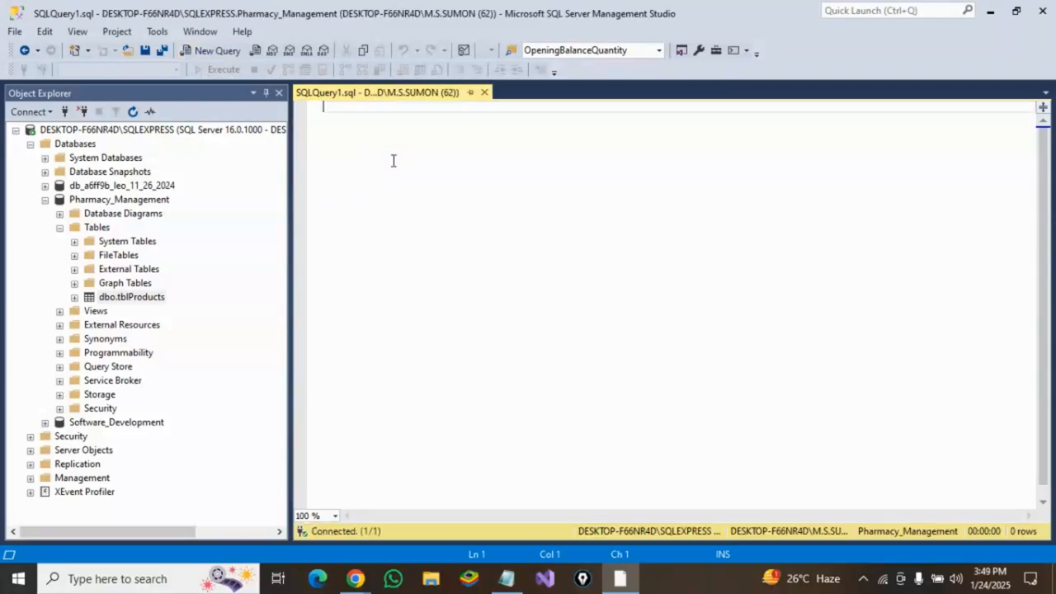
text(selec)
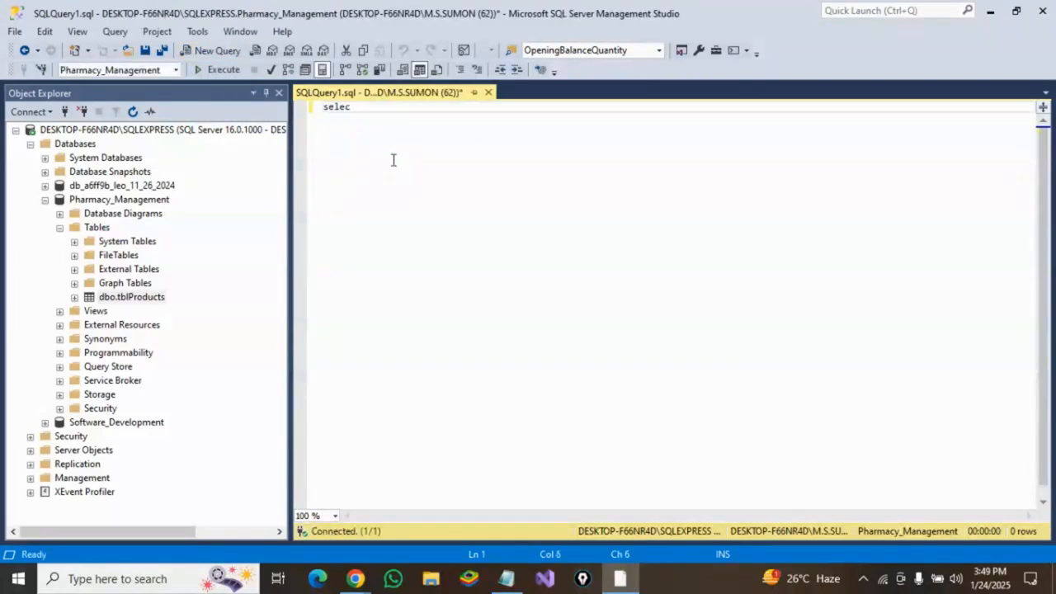
text(t * from )
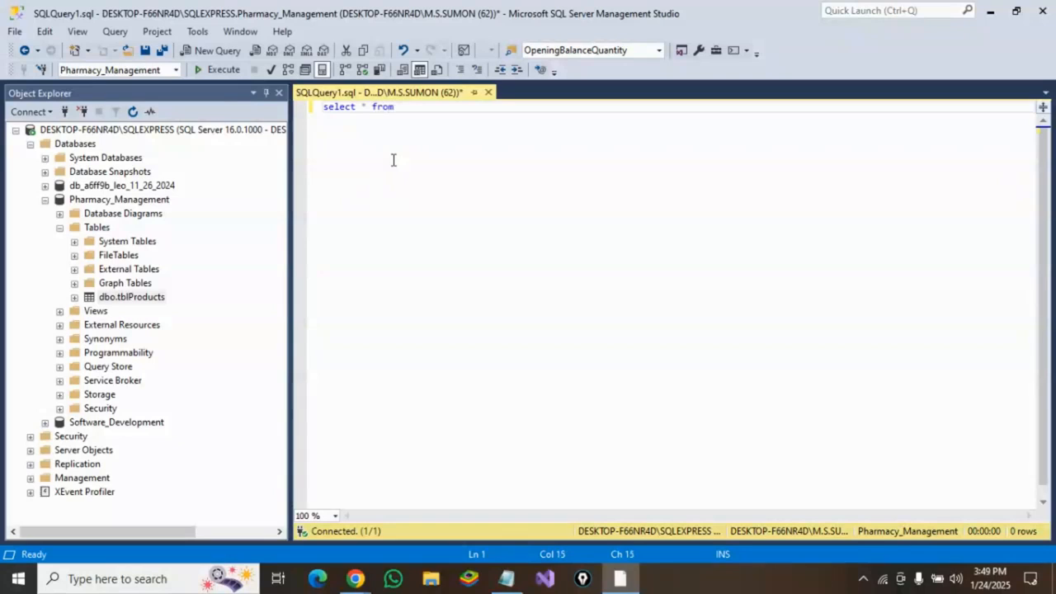
text(tblPro)
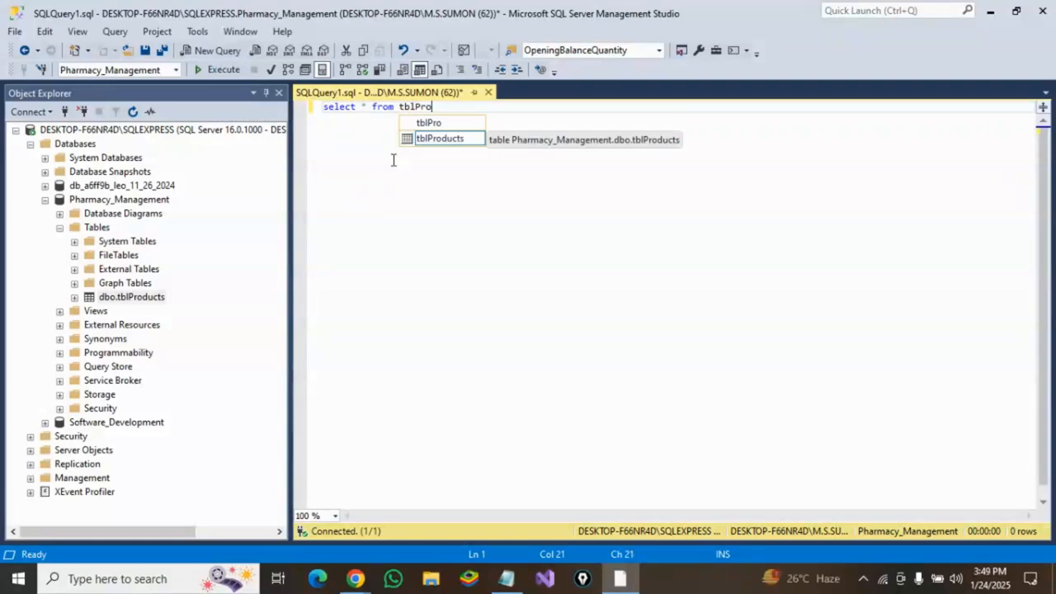
key(Tab)
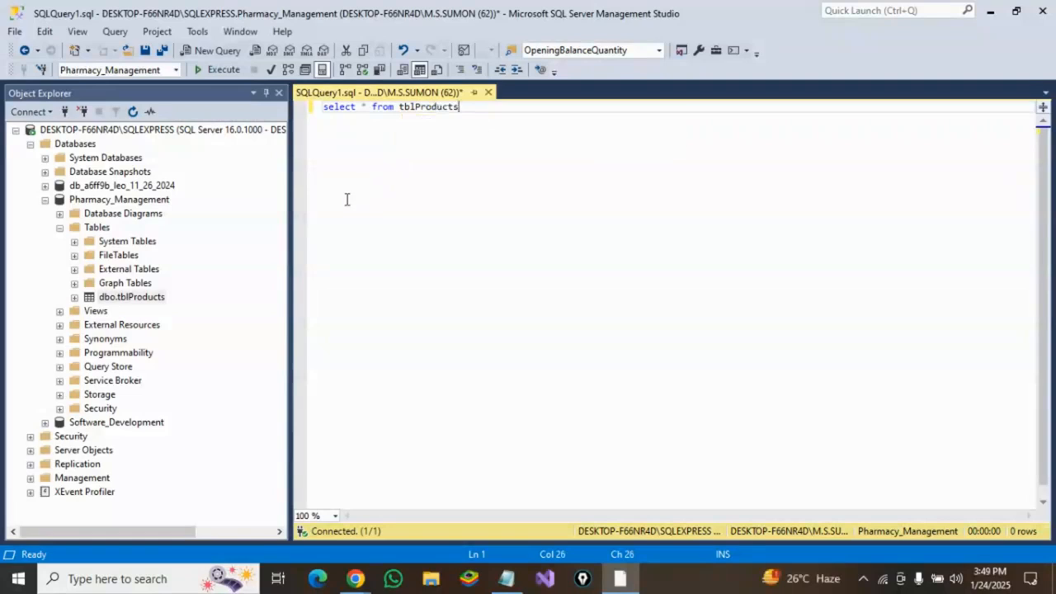
click(364, 106)
double_click(365, 107)
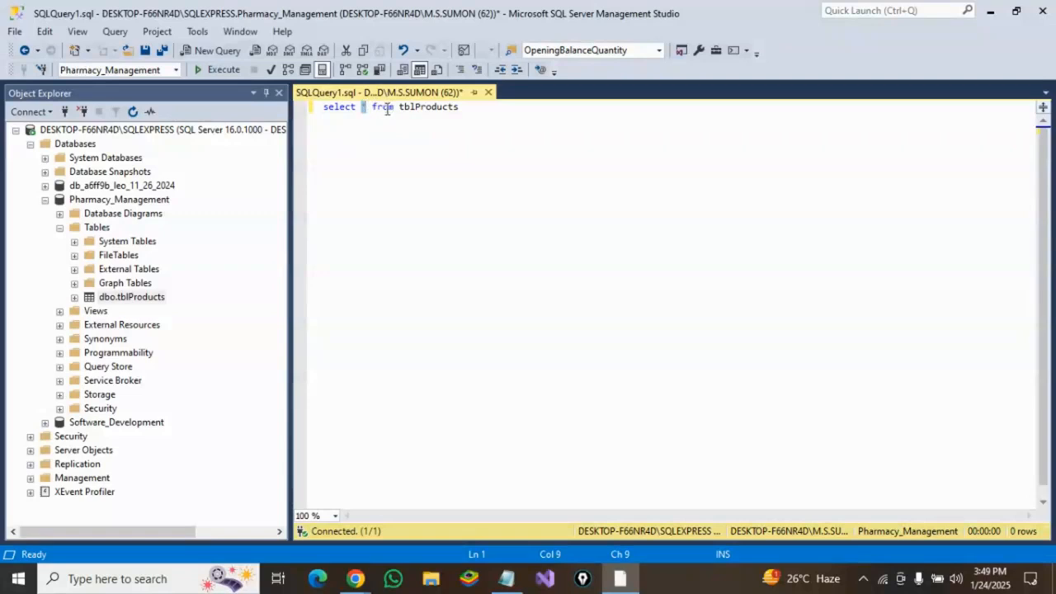
double_click(384, 107)
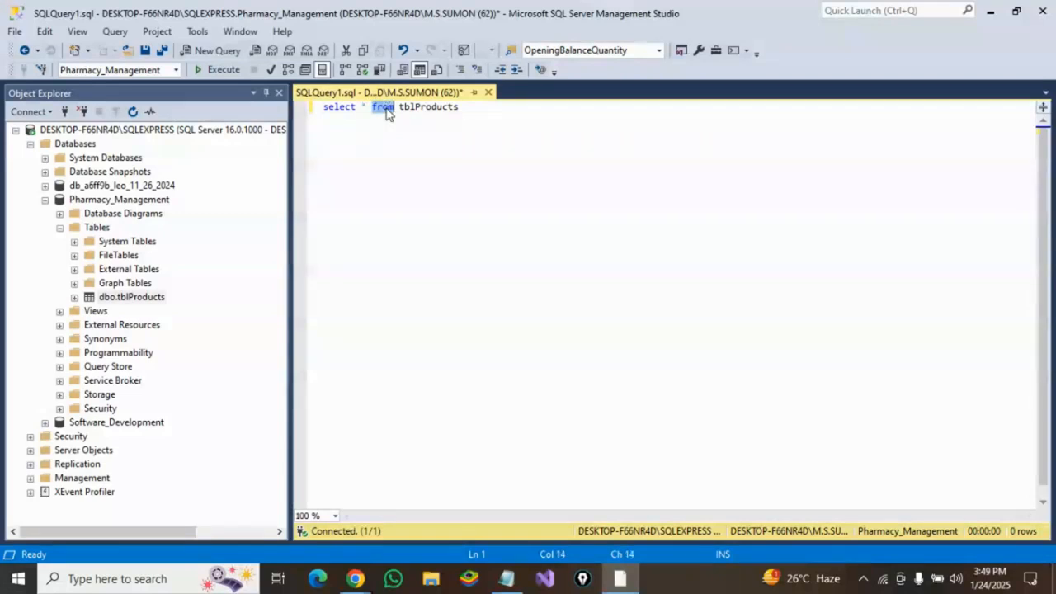
double_click(428, 107)
click(464, 107)
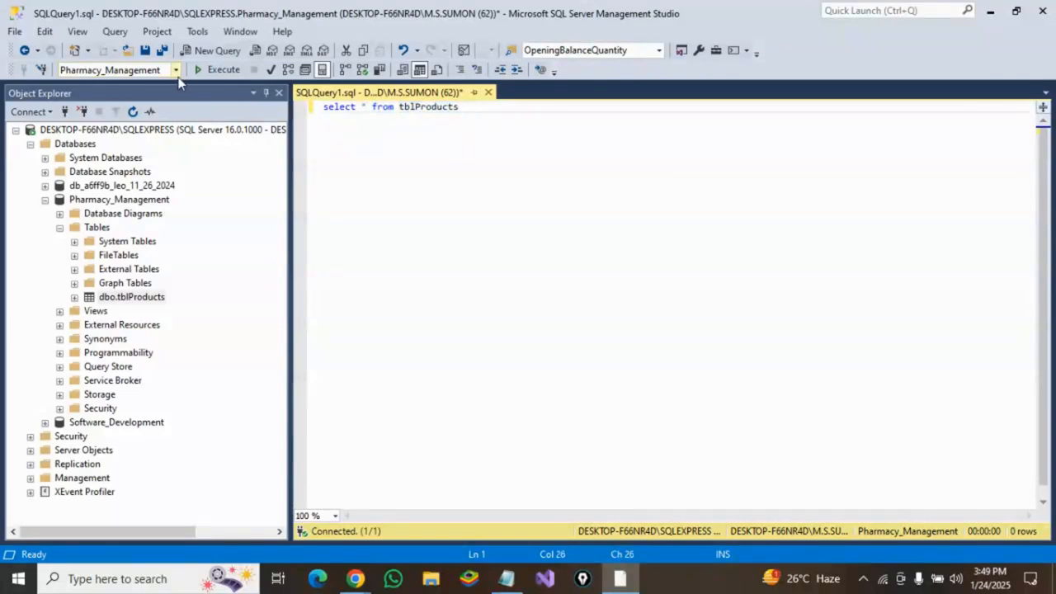
click(224, 70)
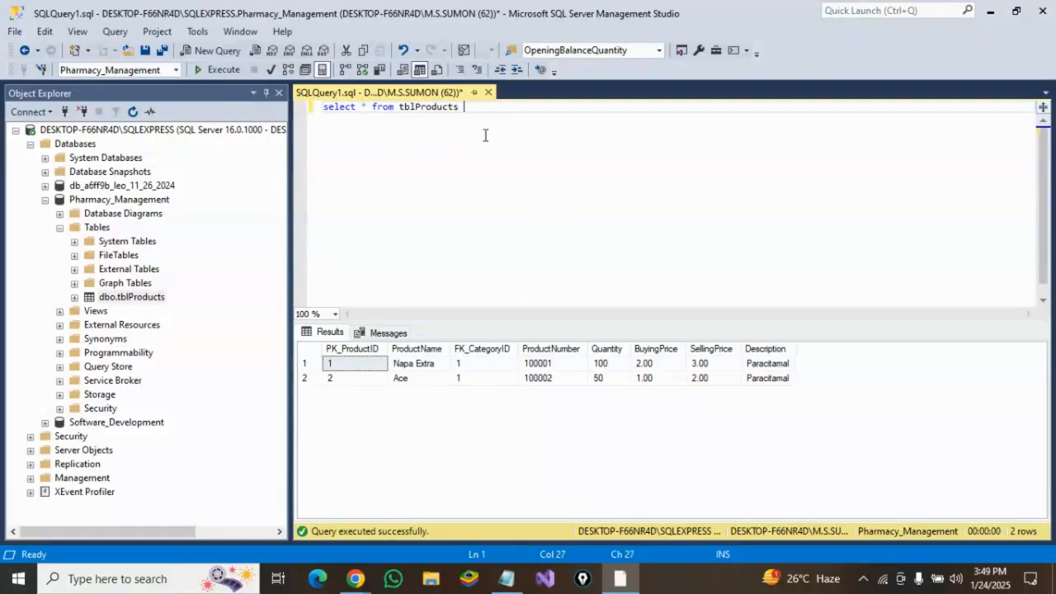
- Extend the tblProducts query with the condition "WHERE PK_ProductID=1" and execute it
text(WHERE Pk)
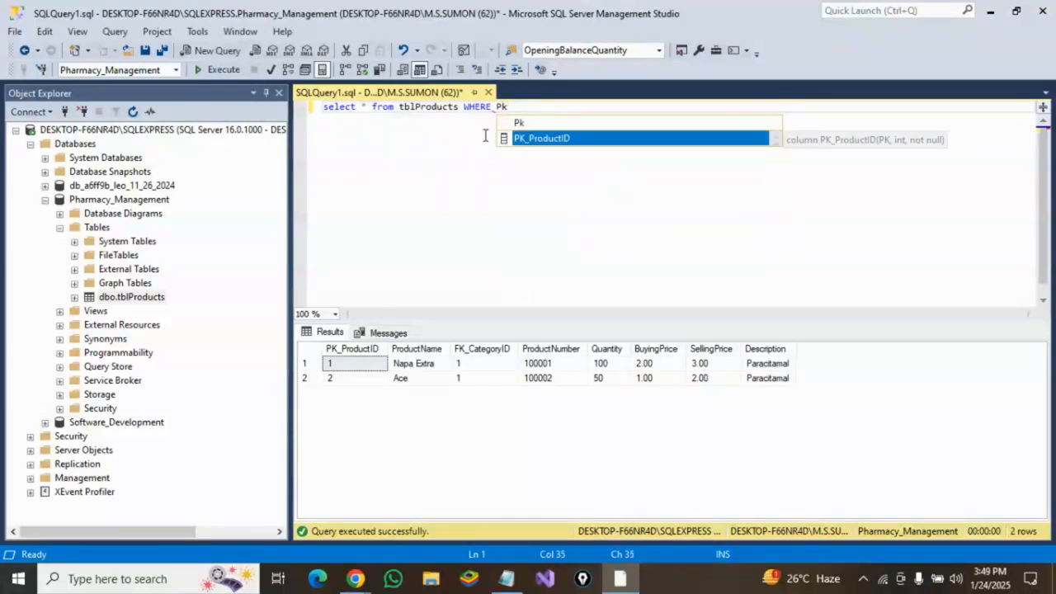
key(Tab)
text(=)
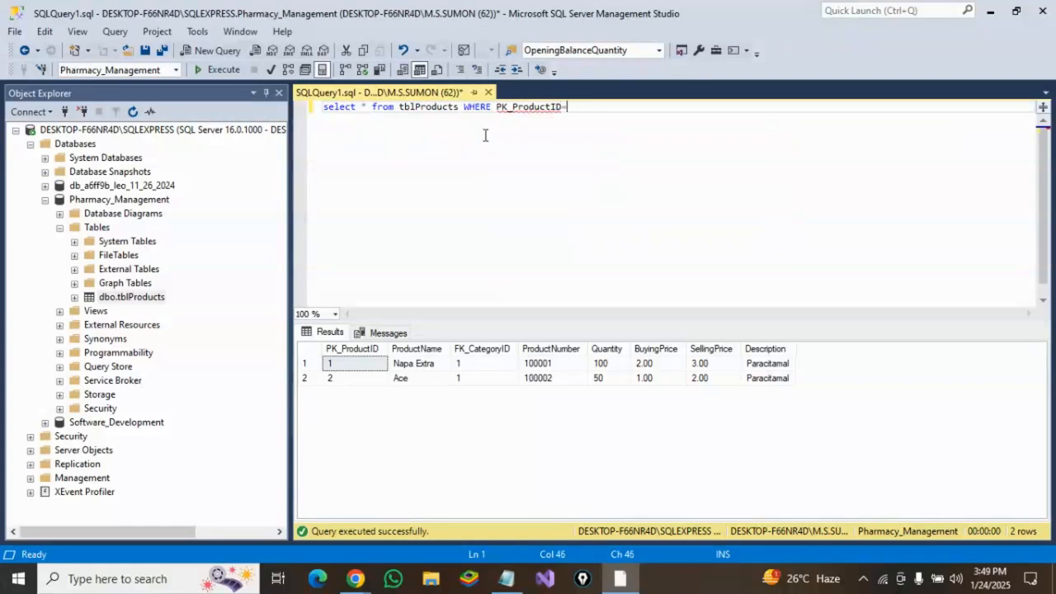
text(1)
double_click(537, 107)
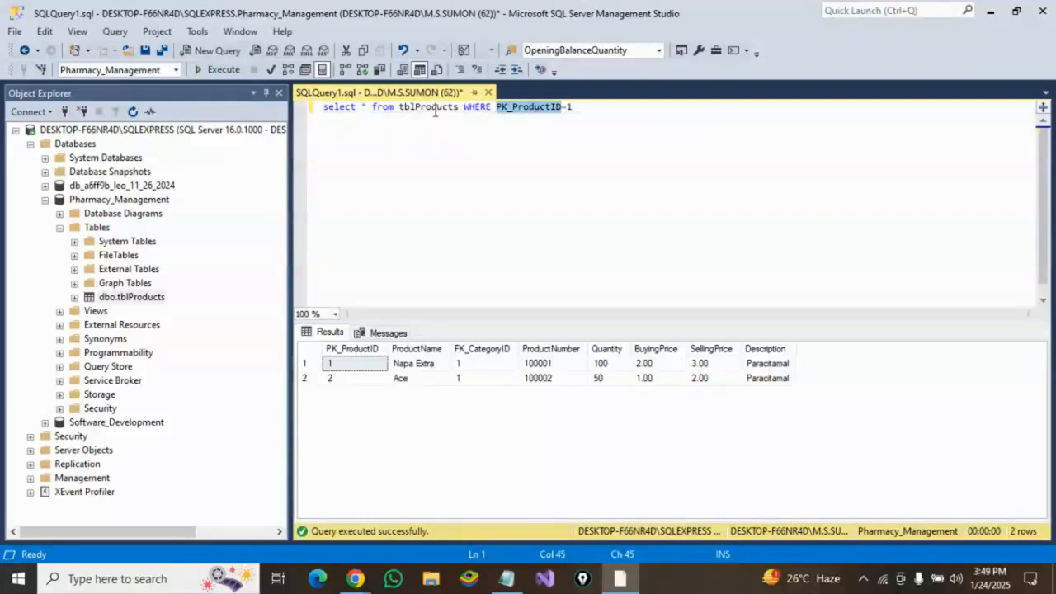
double_click(429, 106)
double_click(516, 106)
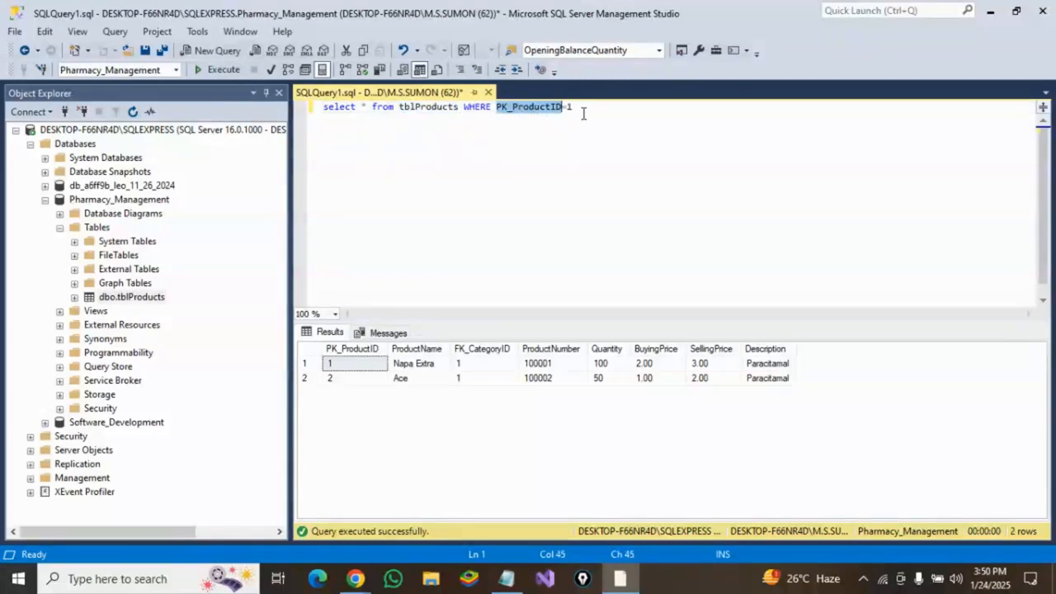
click(584, 113)
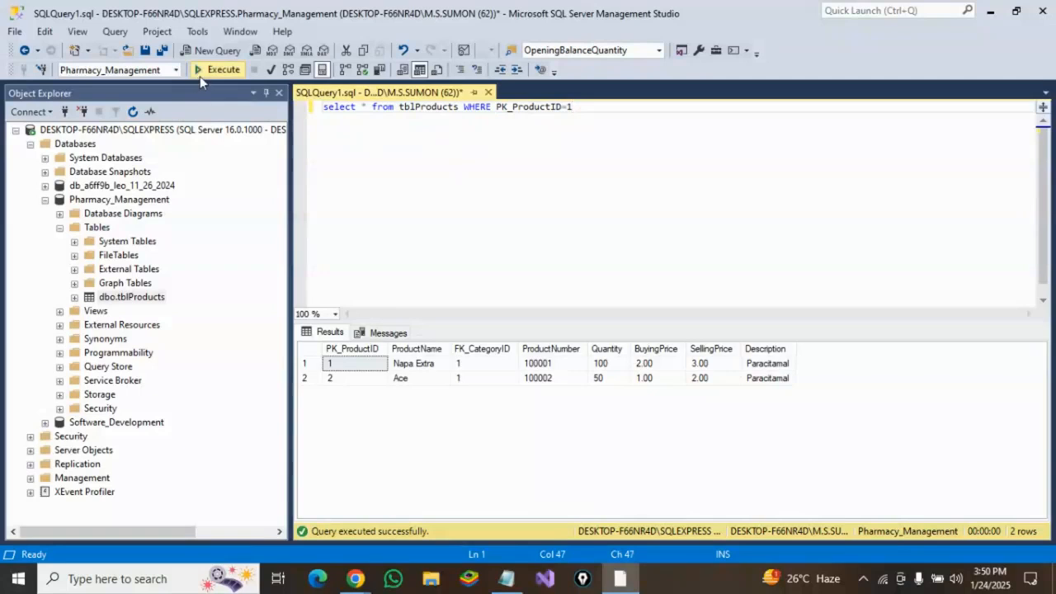
click(202, 71)
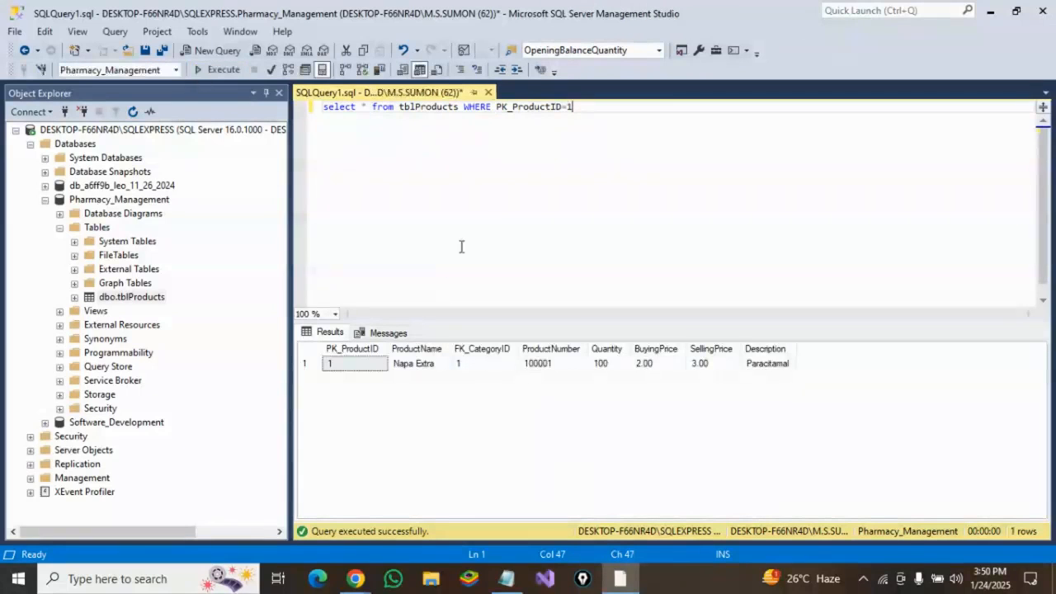
- Change the tblProducts query's condition to PK_ProductID=2 and execute it
click(550, 107)
click(578, 107)
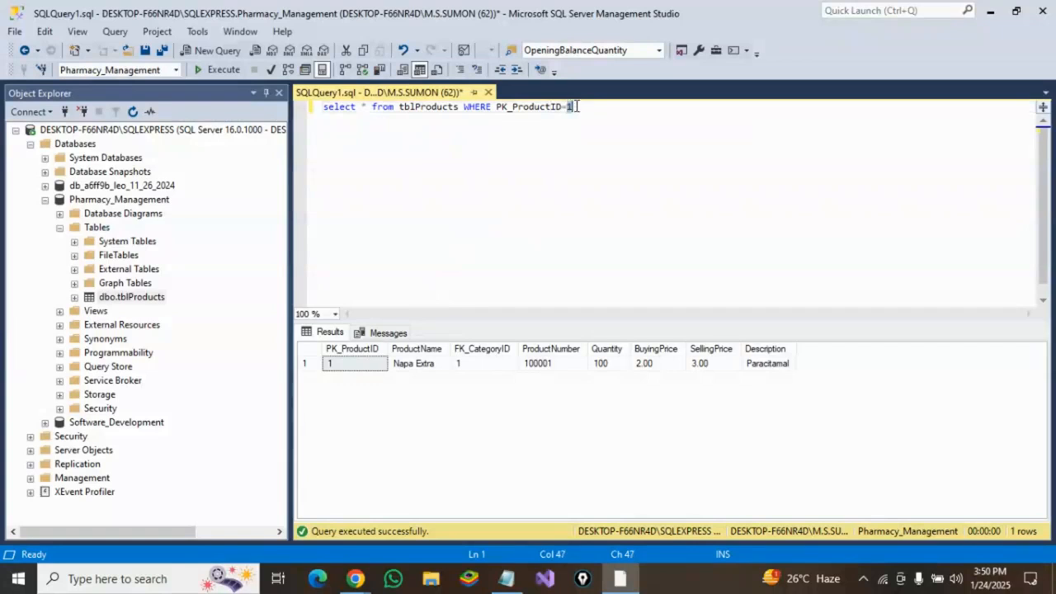
text(2)
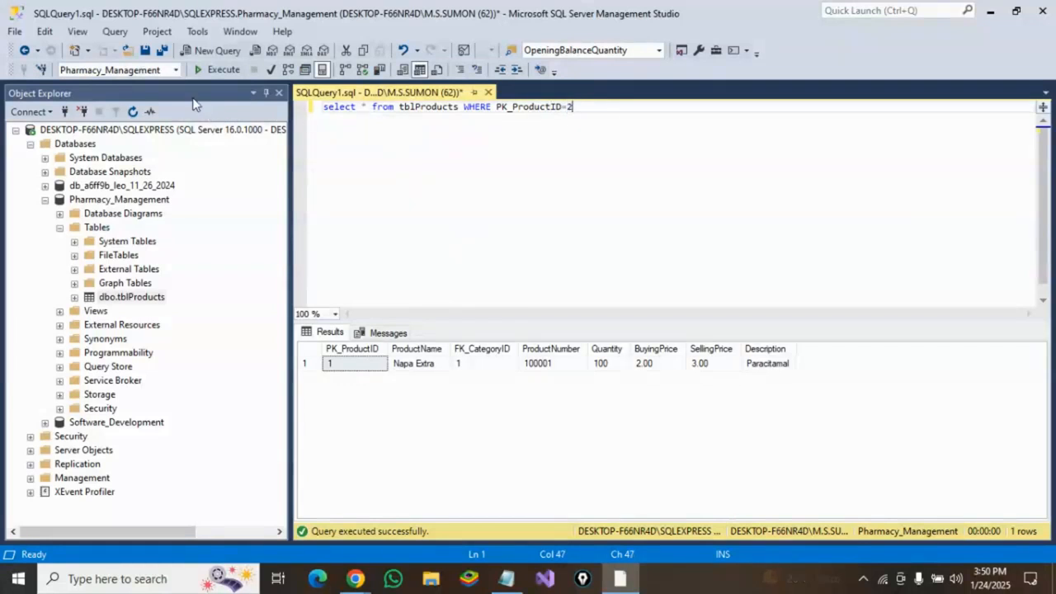
click(198, 71)
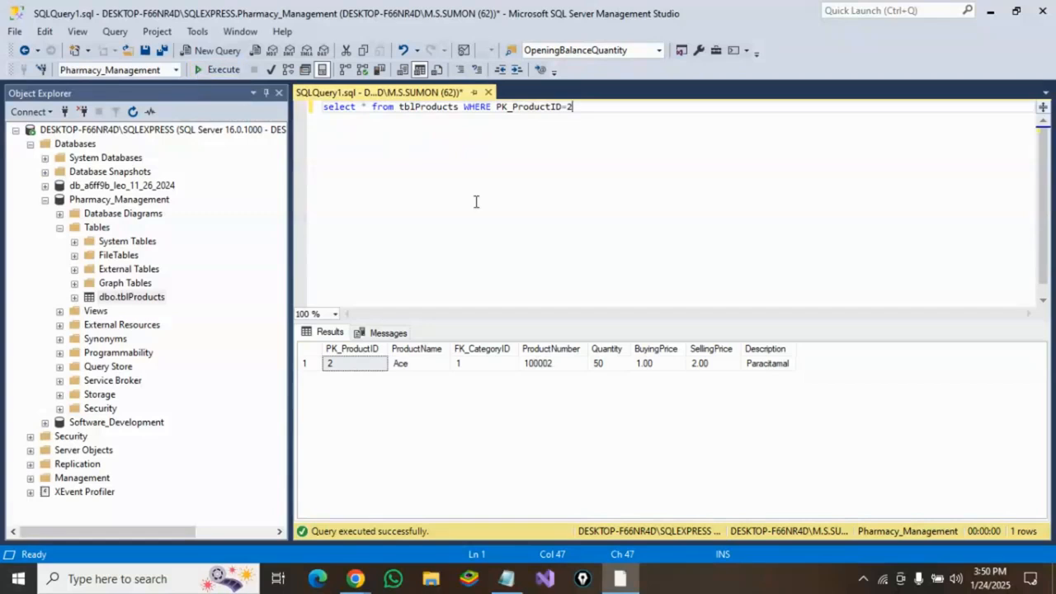
- Rewrite the query's condition as "WHERE PK_ProductID IN (1,2)" and execute it
click(508, 192)
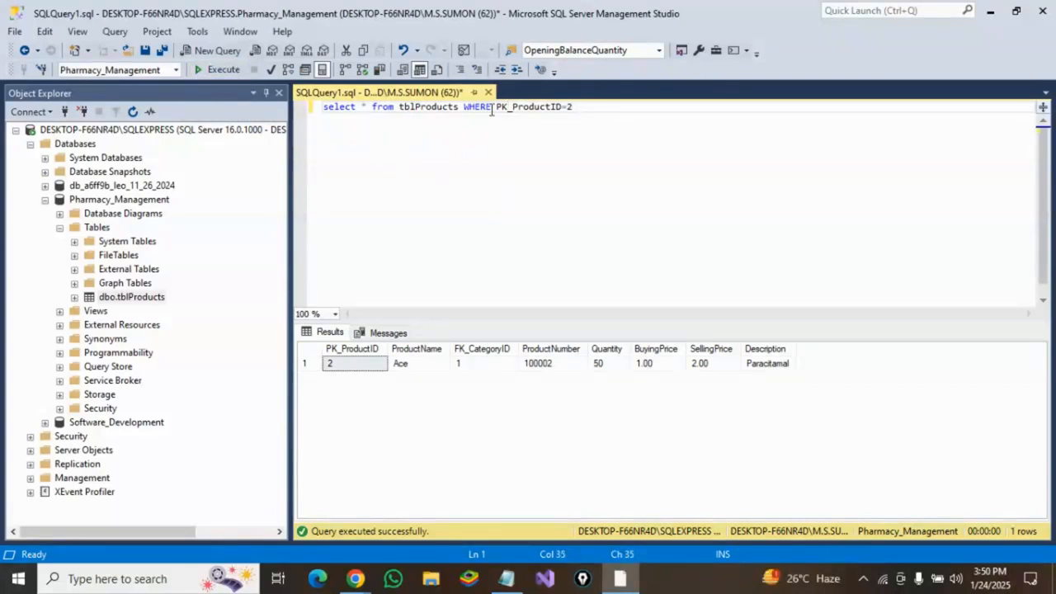
click(561, 106)
text(N()
key(Delete)
text(1,2))
click(223, 71)
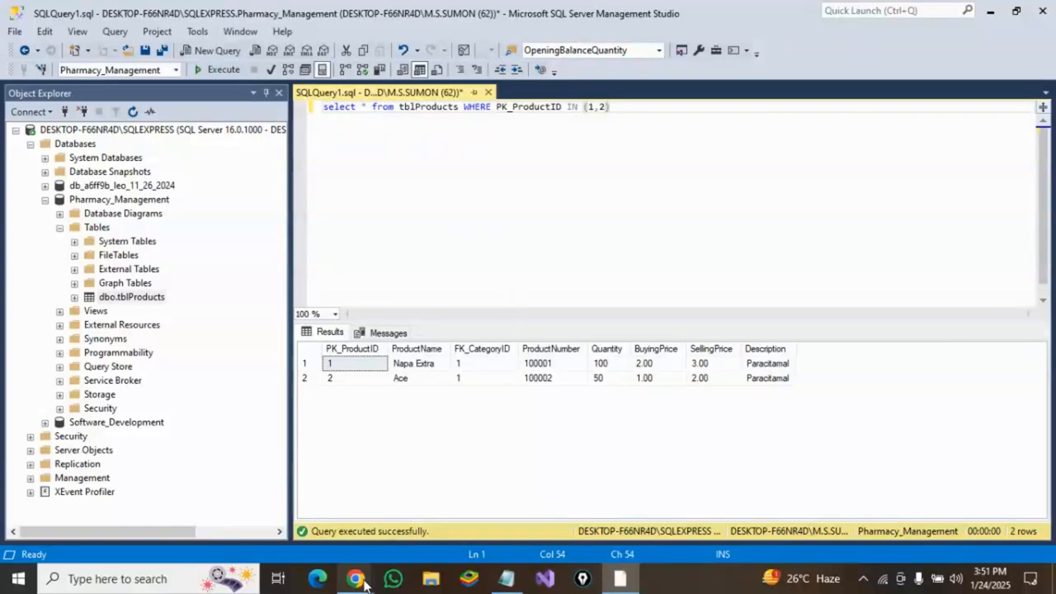
- Switch to the Chrome window with the SQL Server Management Studio download page
mouse_move(355, 578)
click(314, 526)
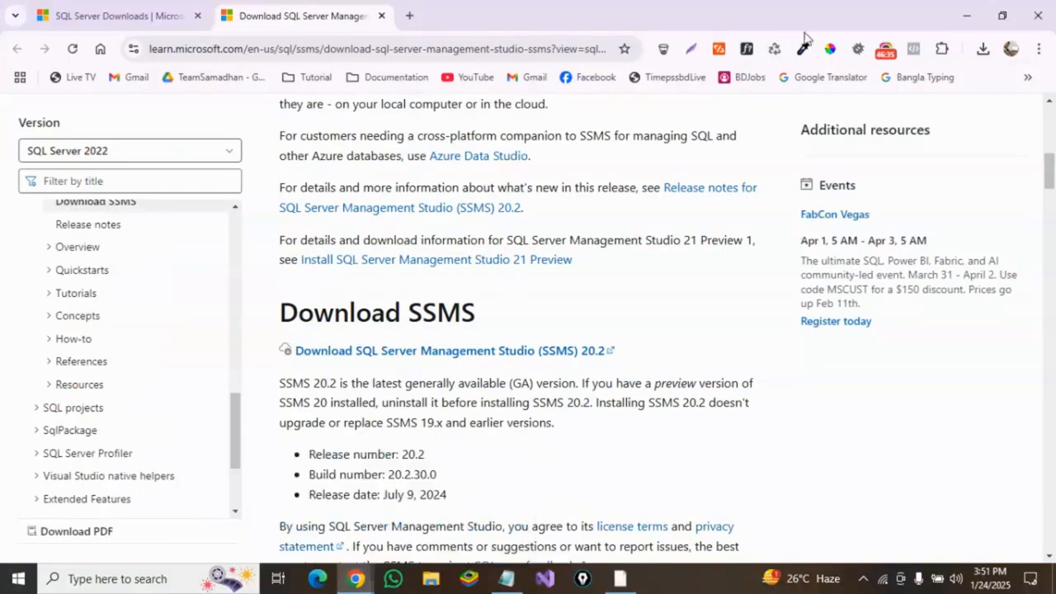